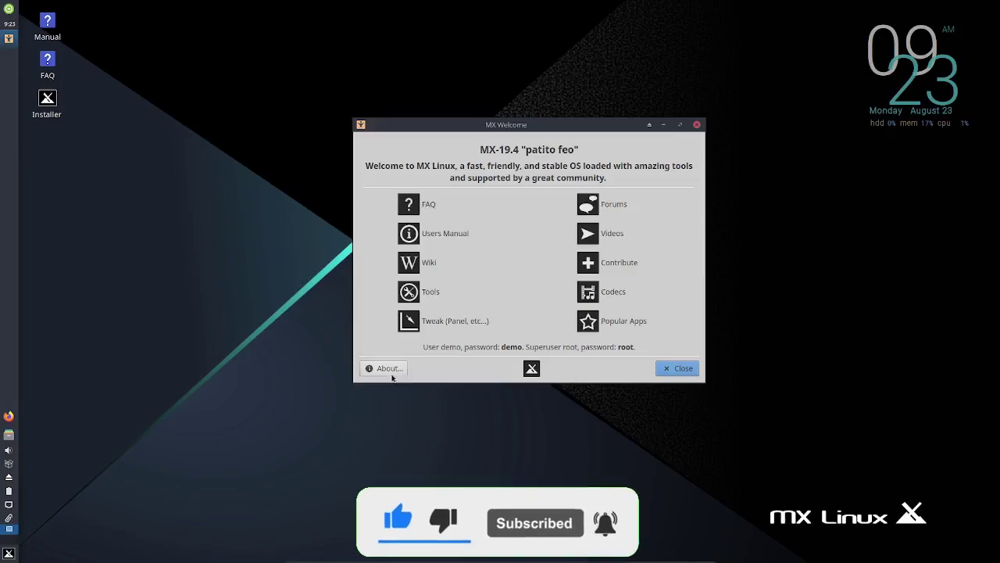
Step: View the About MX Welcome version details, then close About and the MX Welcome window
left_click(385, 368)
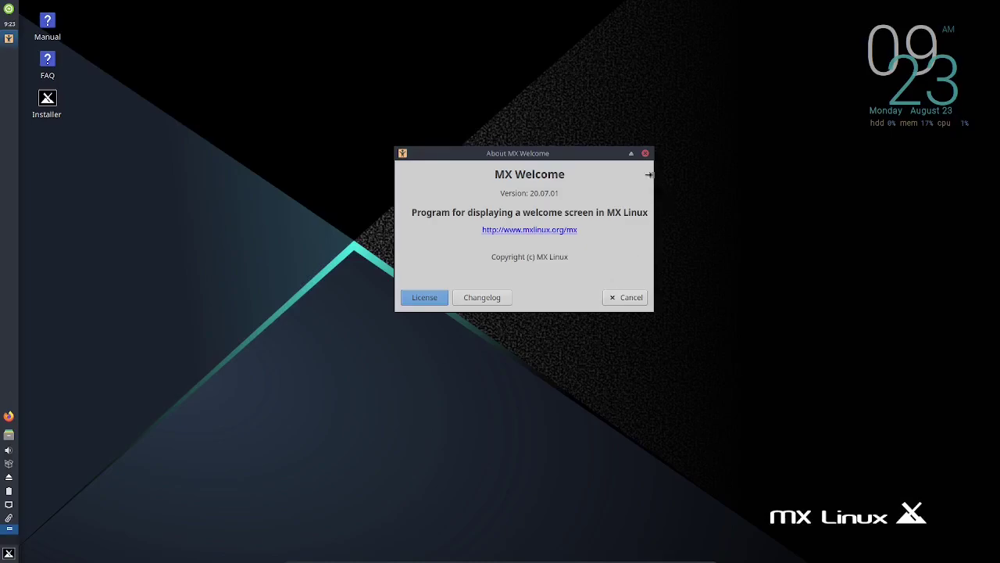
left_click(646, 154)
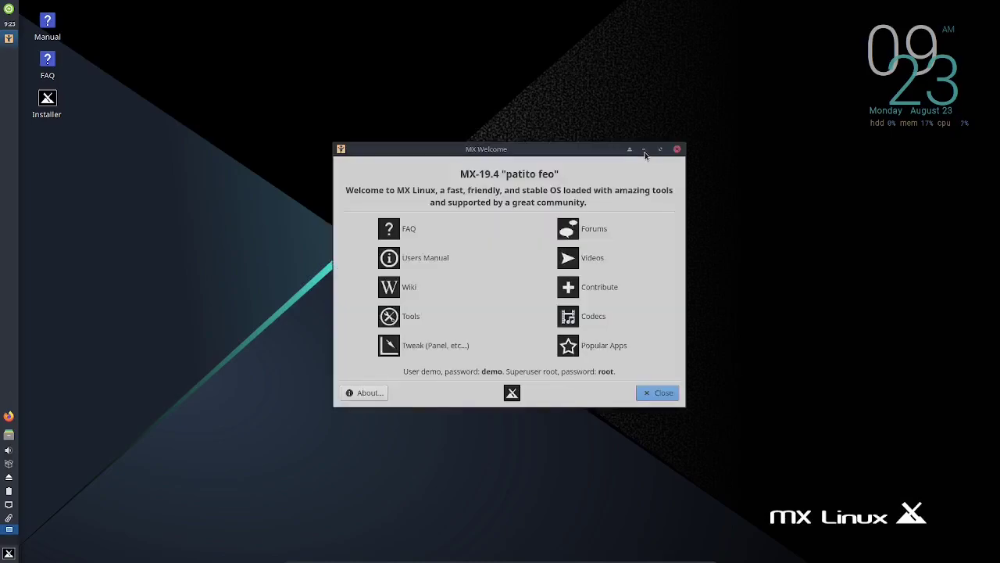
left_click(677, 149)
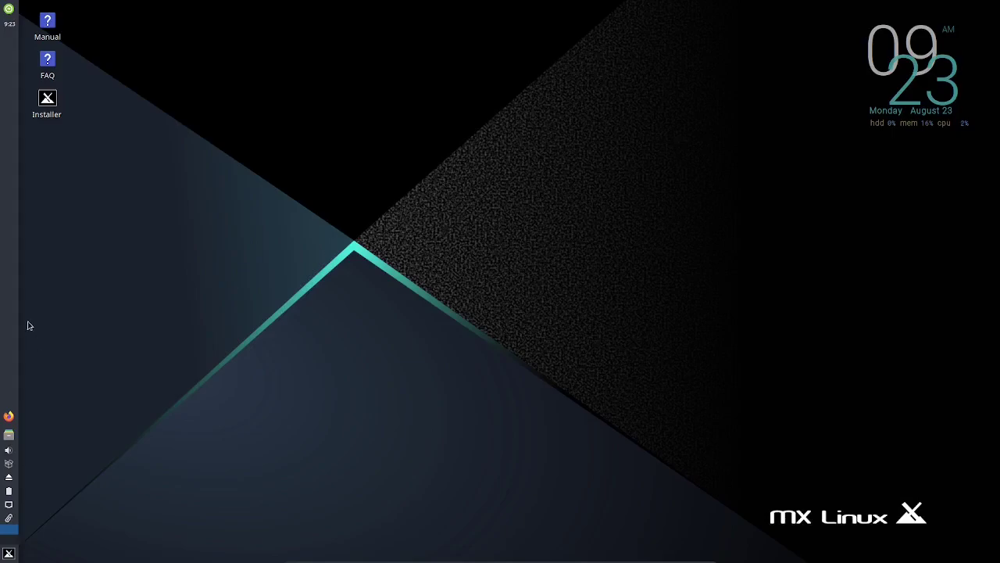
Step: Raise the left panel's row size in Panel Preferences to widen it and enlarge its icons
right_click(6, 338)
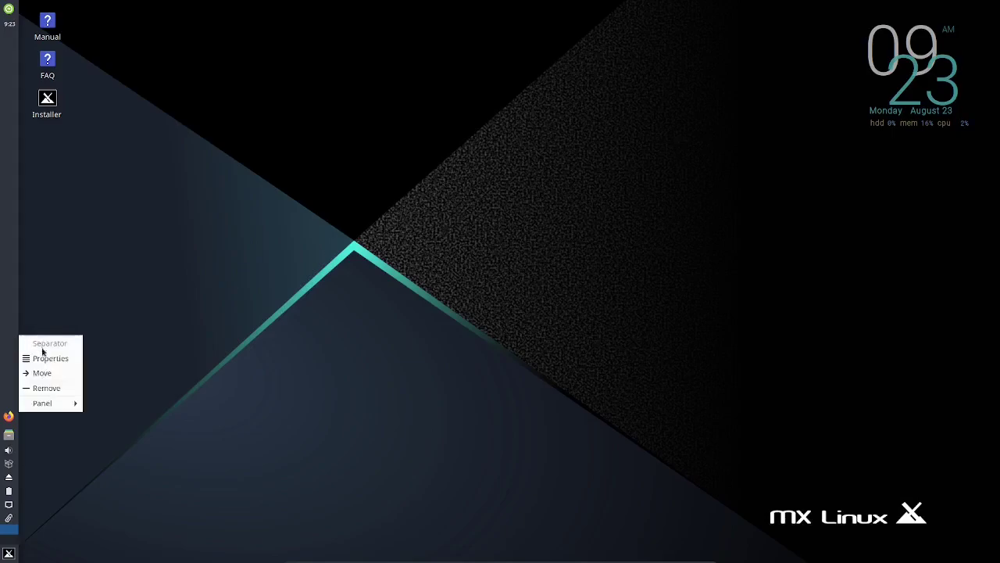
mouse_move(55, 406)
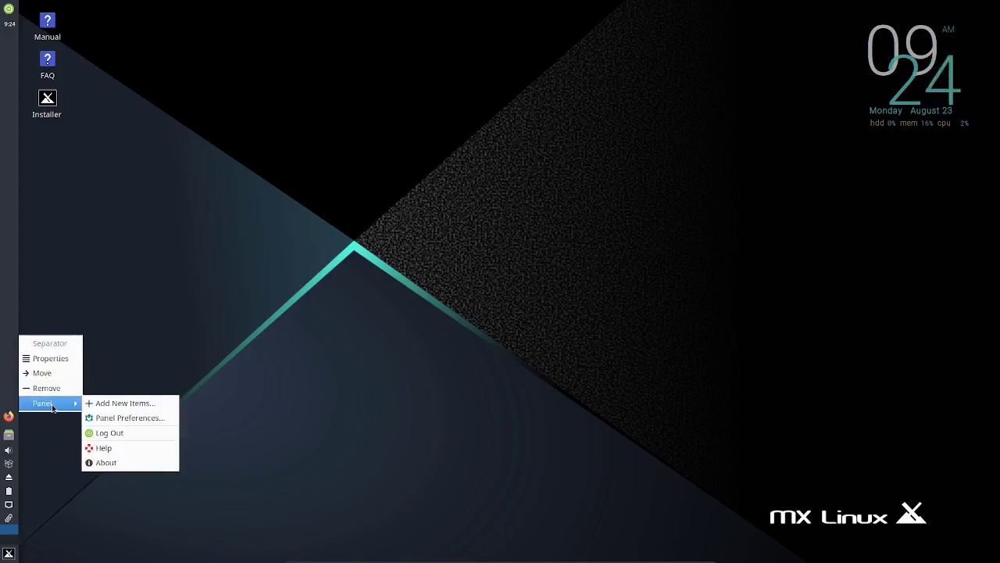
left_click(103, 417)
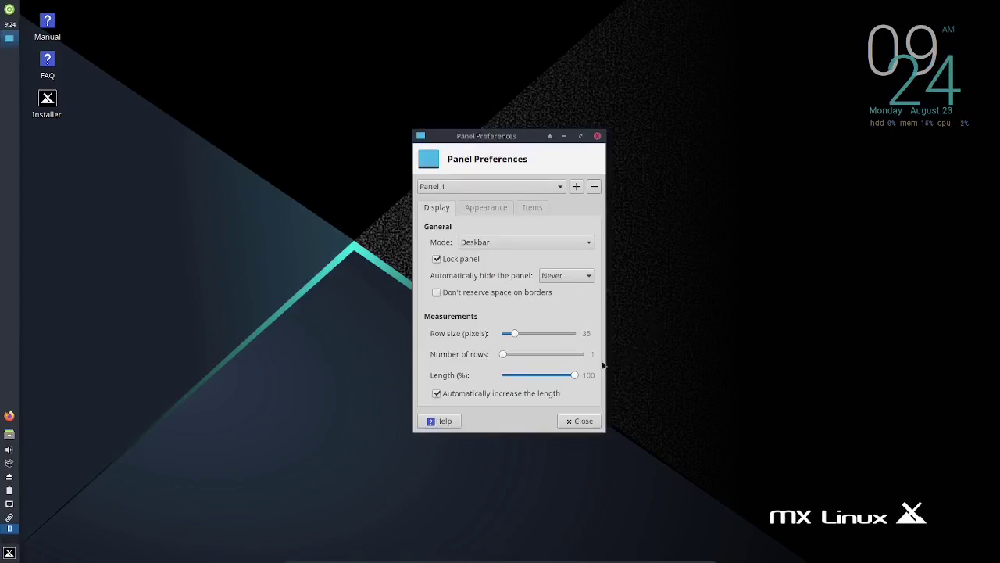
left_click(521, 332)
left_click(581, 422)
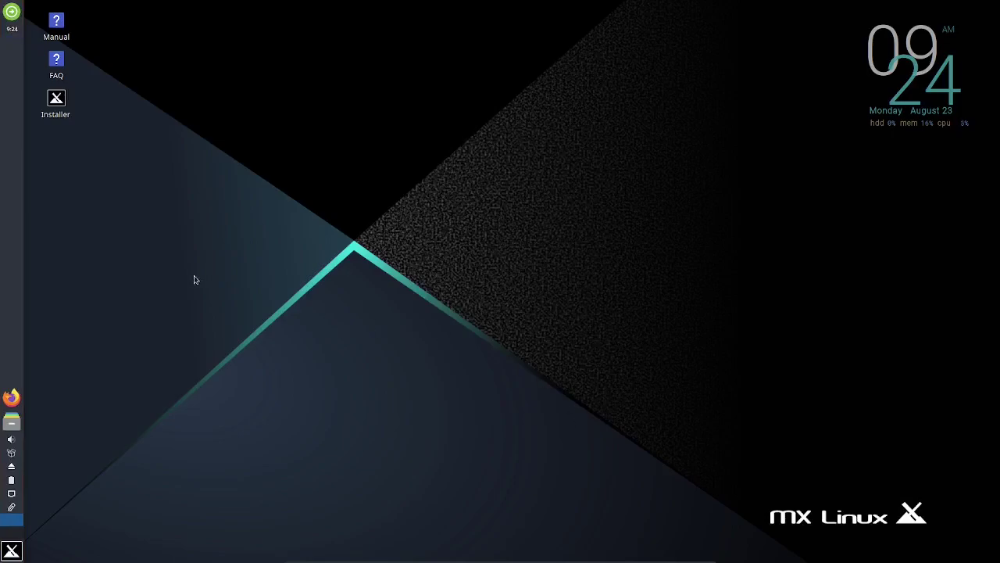
Step: Preview the desktop right-click Applications menu, then open the Whisker menu with its Favorites list
right_click(358, 161)
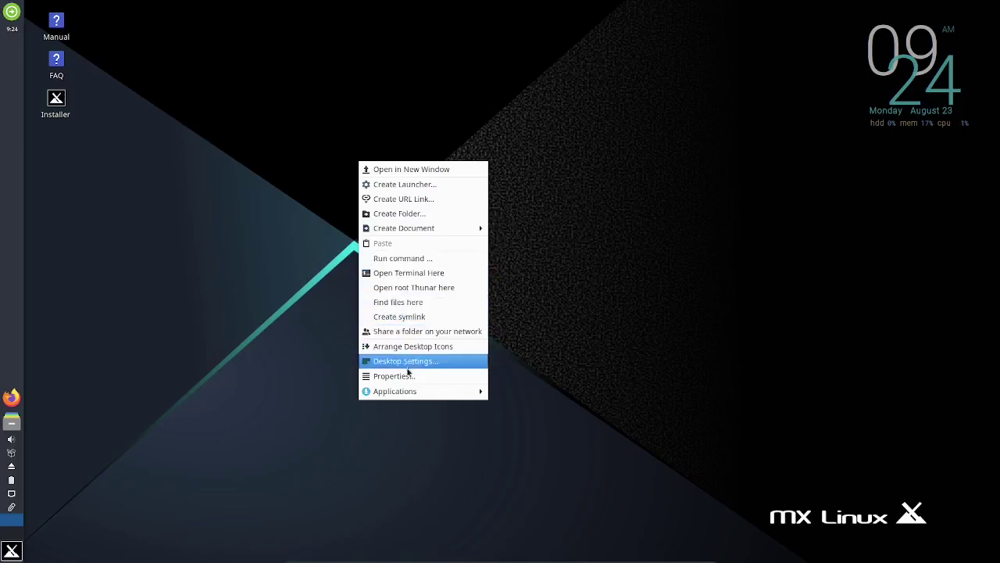
mouse_move(409, 397)
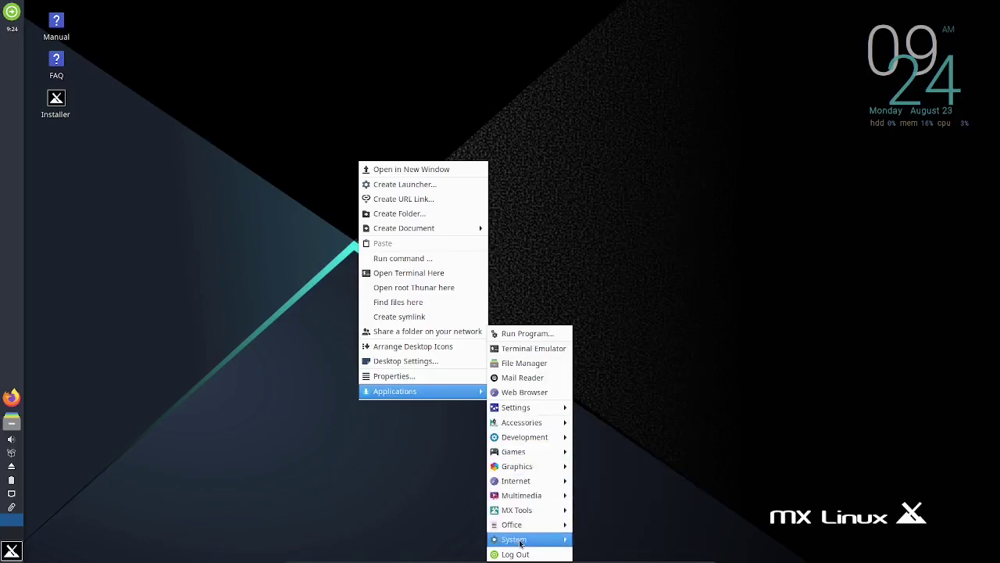
left_click(275, 466)
left_click(12, 551)
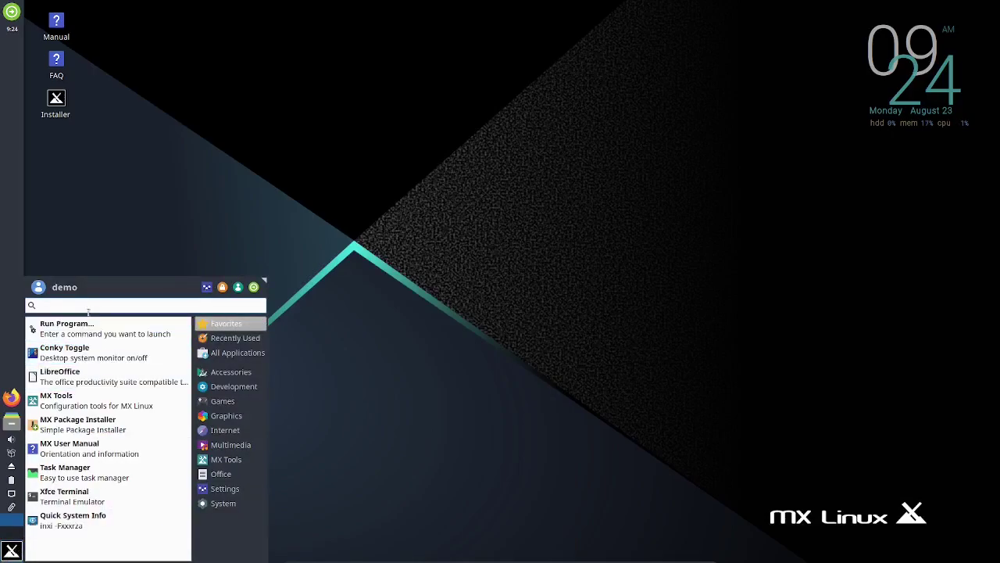
Step: Search 'settings' to open Settings Manager, then view About Me and cancel it unchanged
type("settings")
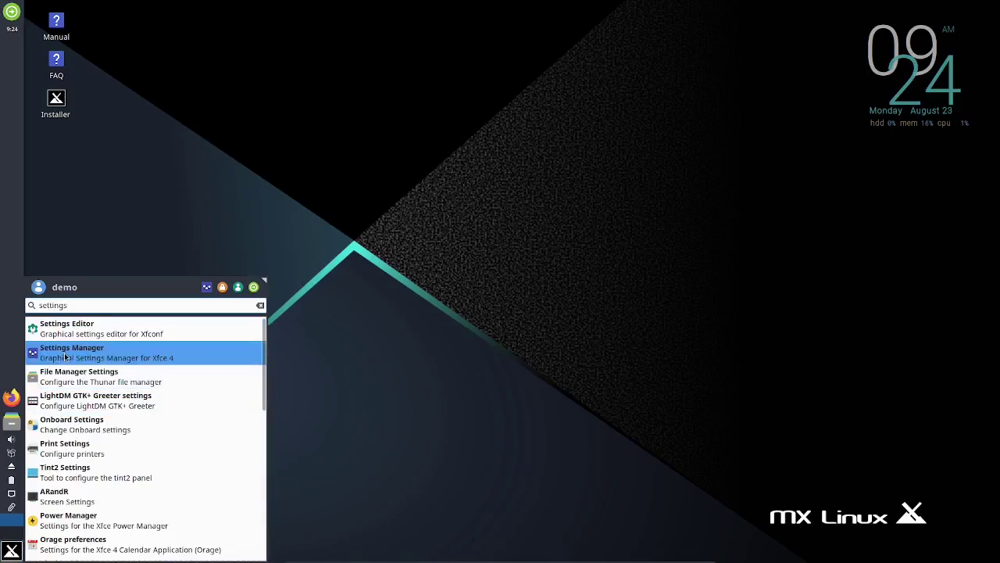
left_click(66, 355)
scroll(518, 365, "down", 10)
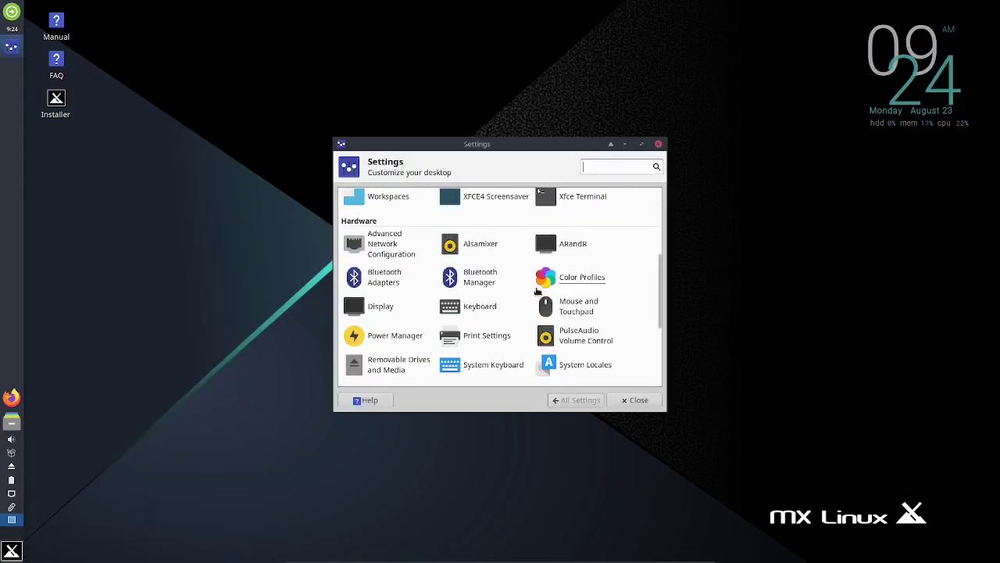
scroll(553, 286, "up", 10)
left_click(379, 216)
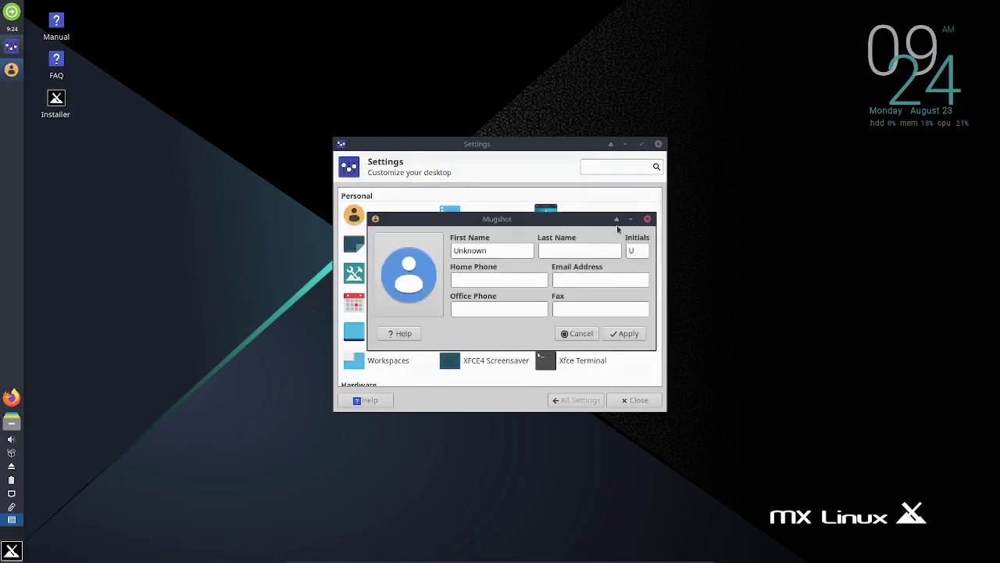
left_click(647, 219)
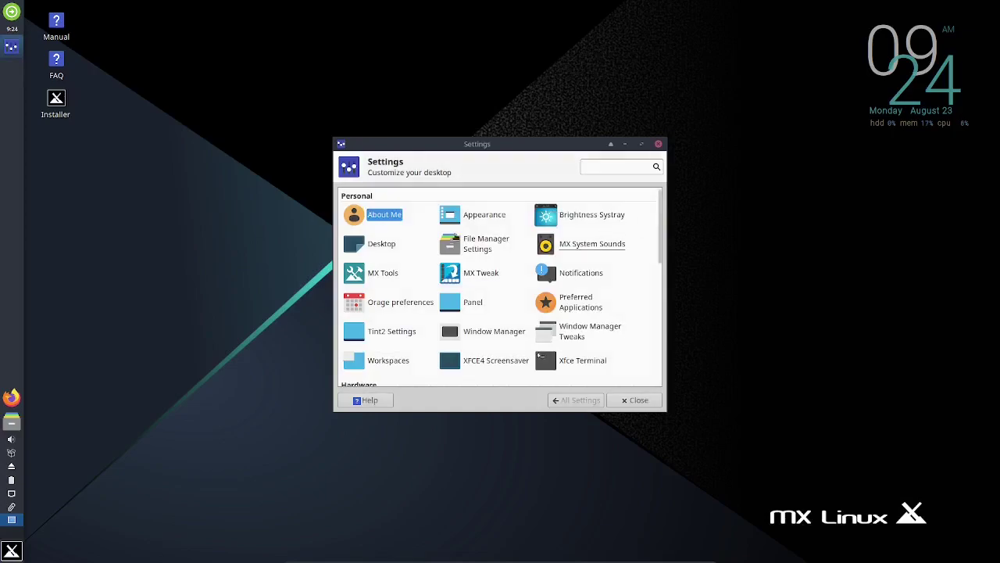
Step: Browse the Appearance Icons, Fonts, Settings and Style tabs without changes, then close Appearance
left_click(473, 215)
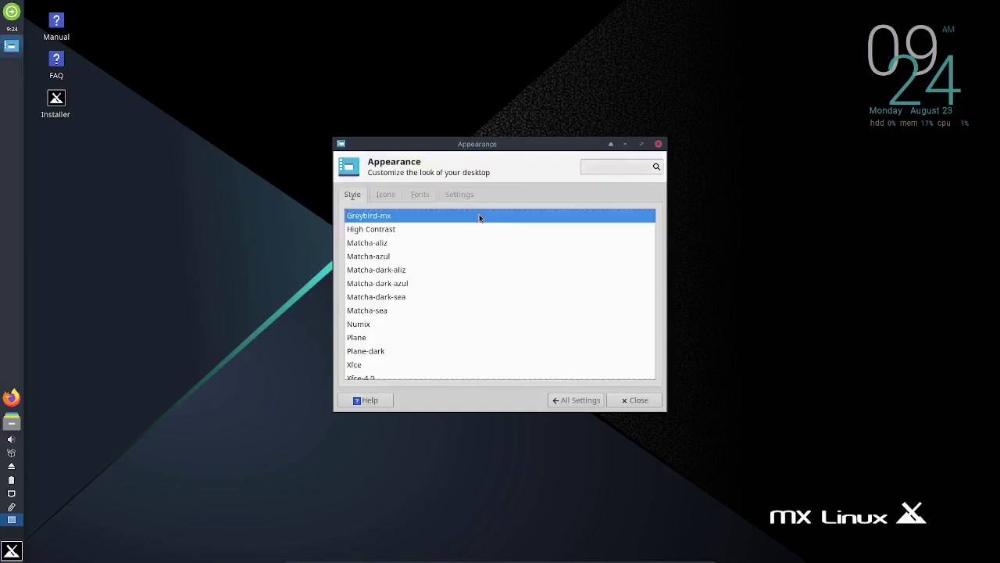
left_click(390, 195)
left_click(418, 194)
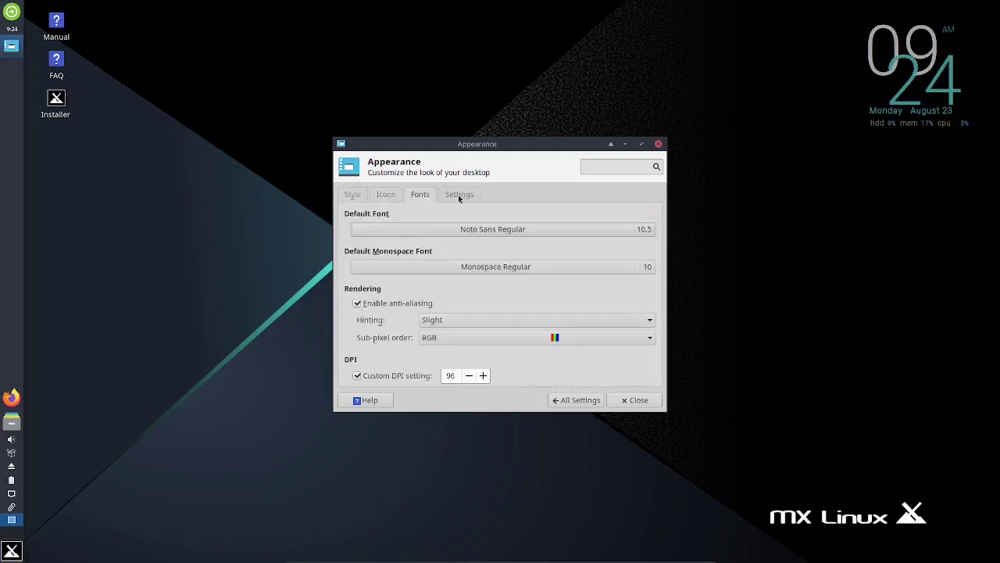
left_click(459, 197)
left_click(352, 195)
scroll(476, 261, "down", 3)
scroll(480, 257, "down", 3)
scroll(479, 257, "up", 10)
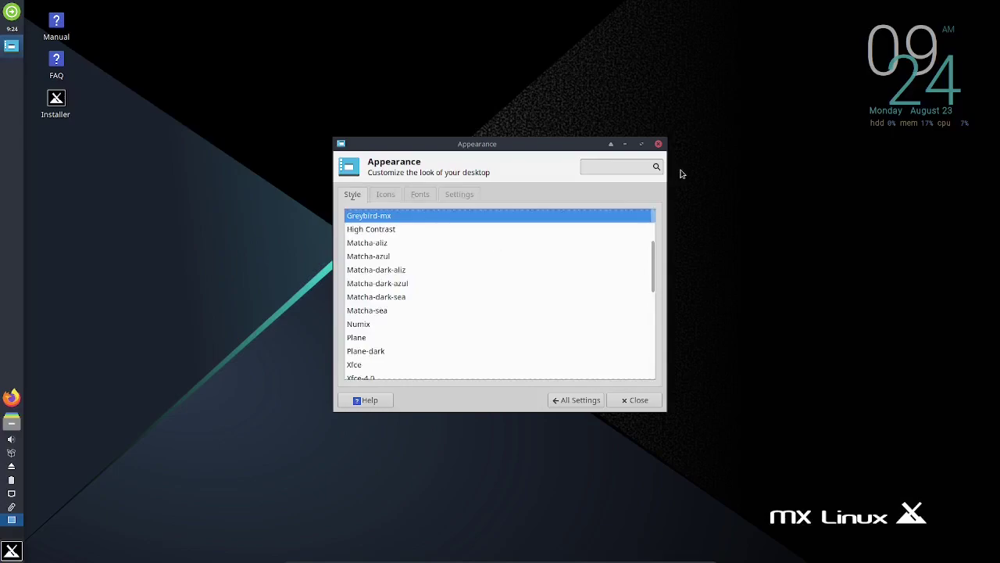
left_click(658, 143)
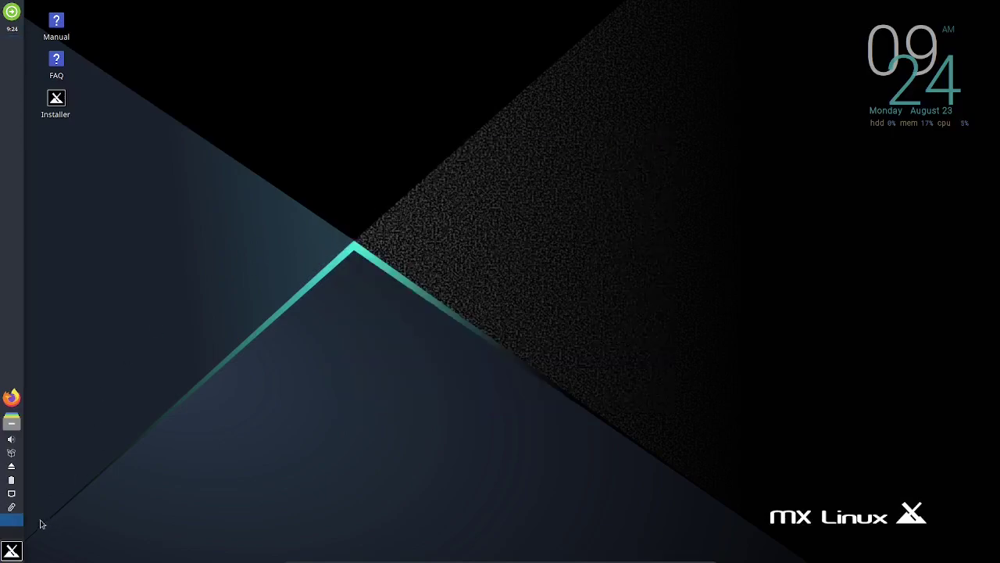
Step: Show the Whisker menu's Accessories category and scroll down to Task Manager and Thunar File Manager
left_click(12, 549)
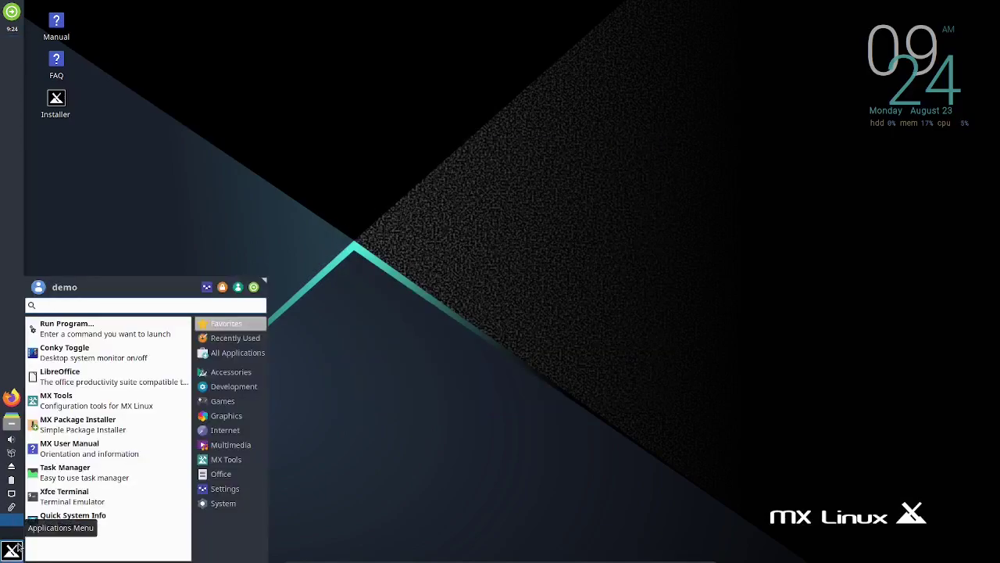
mouse_move(229, 374)
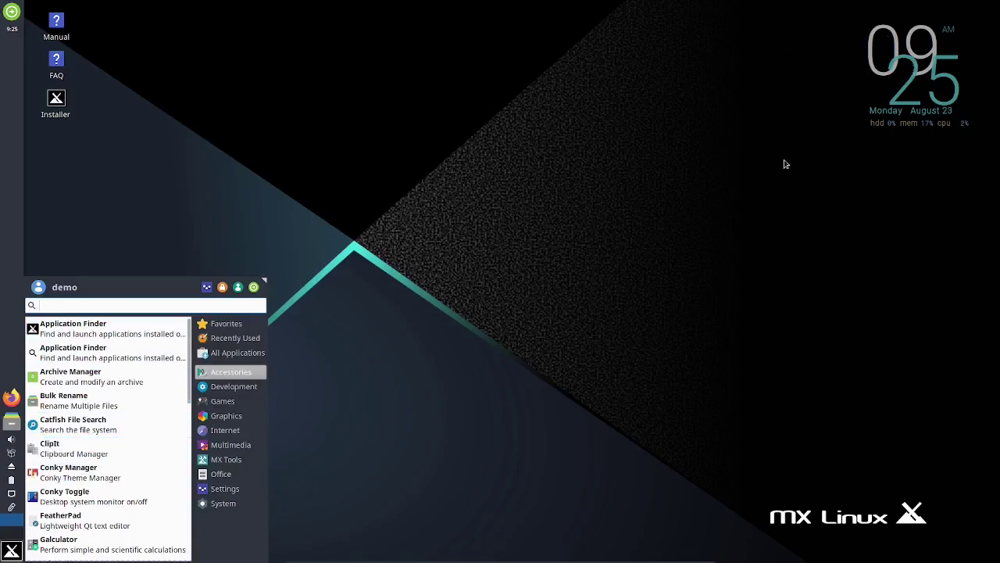
scroll(125, 450, "down", 1)
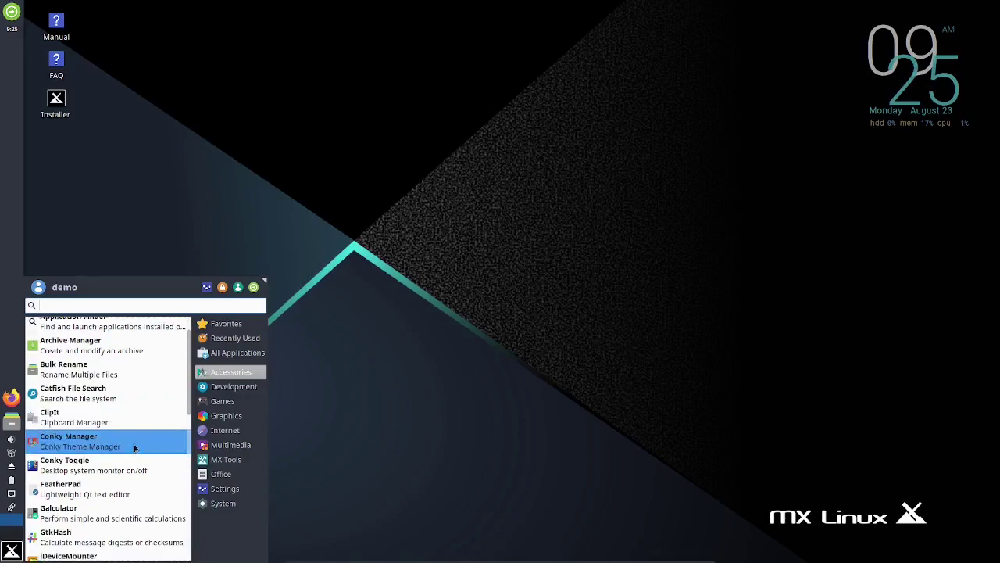
scroll(184, 394, "down", 1)
left_click_drag(185, 393, 183, 542)
Step: Launch Task Manager, reposition and enlarge its window, then close it
left_click(102, 476)
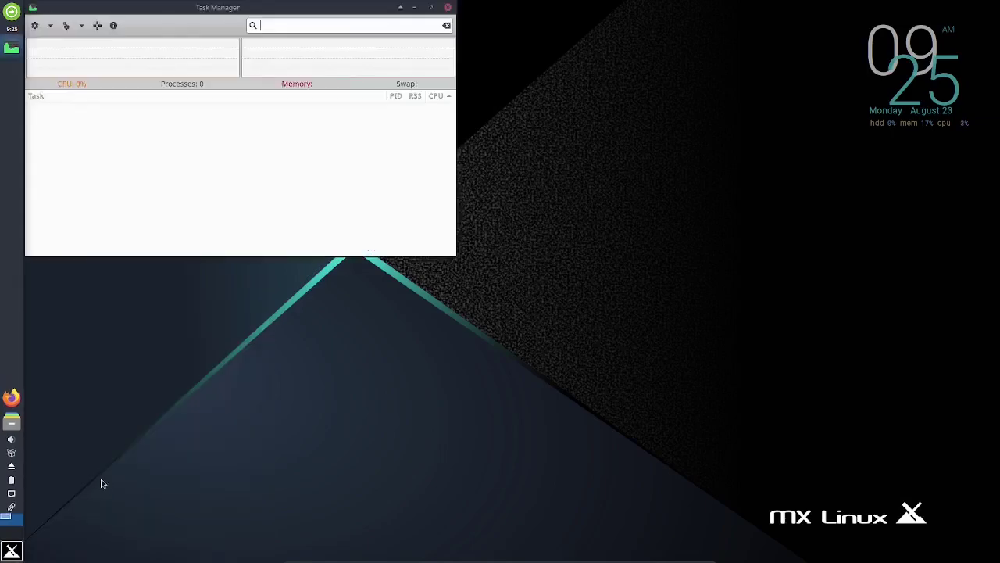
left_click_drag(207, 15, 456, 118)
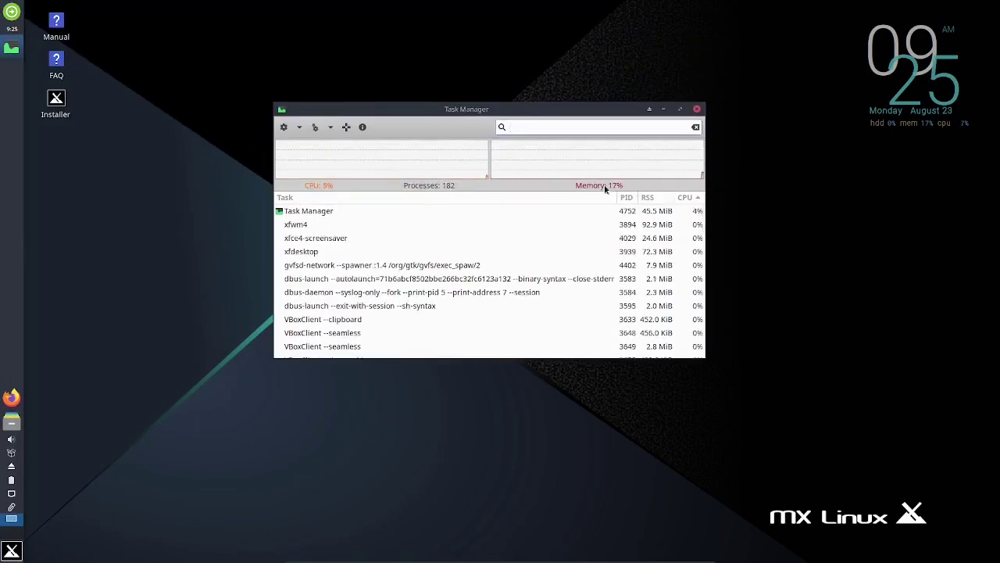
left_click_drag(704, 357, 798, 487)
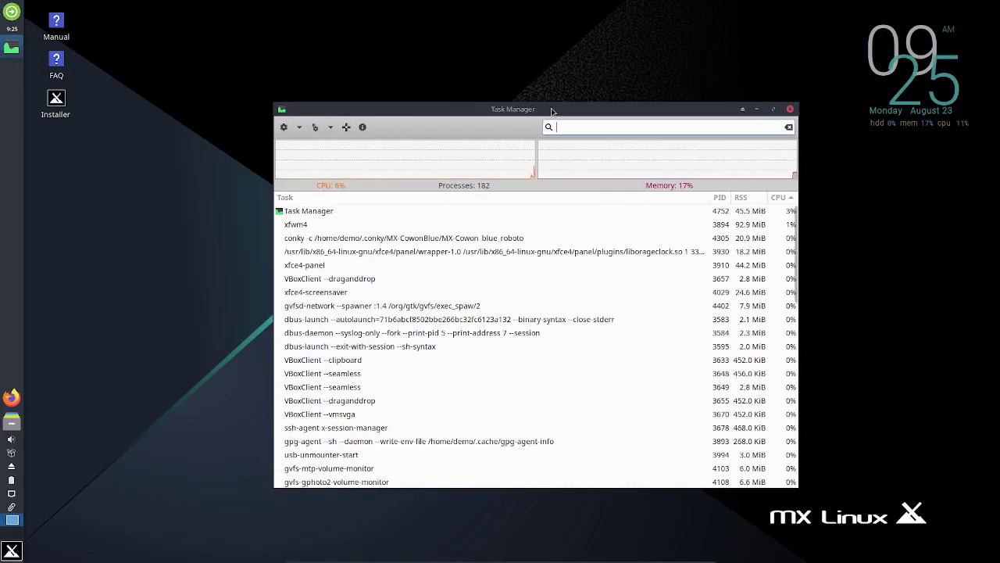
left_click_drag(551, 110, 484, 87)
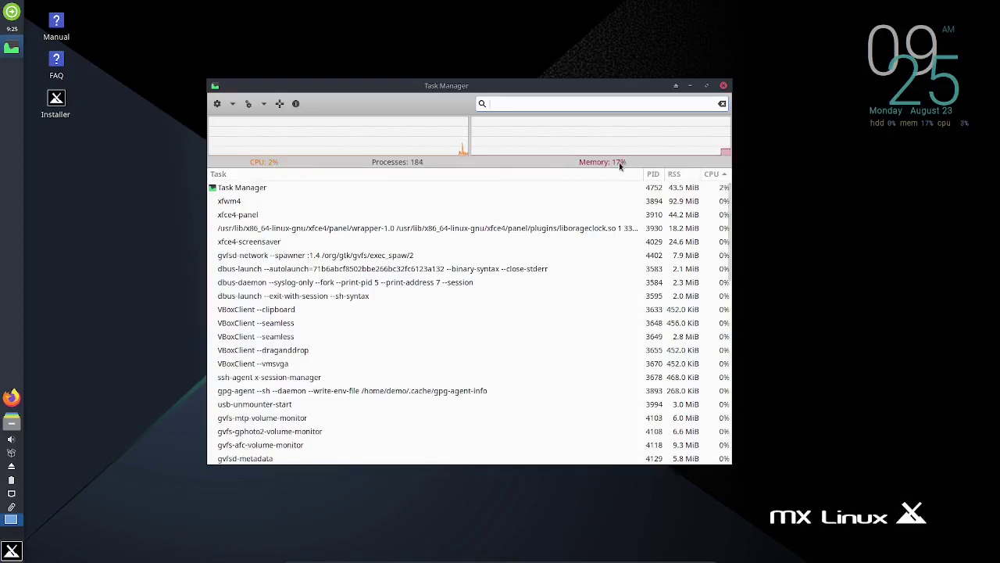
left_click(723, 85)
Step: Cancel the log-out dialog, then open Thunar at the home folder and move it mid-screen
left_click(11, 11)
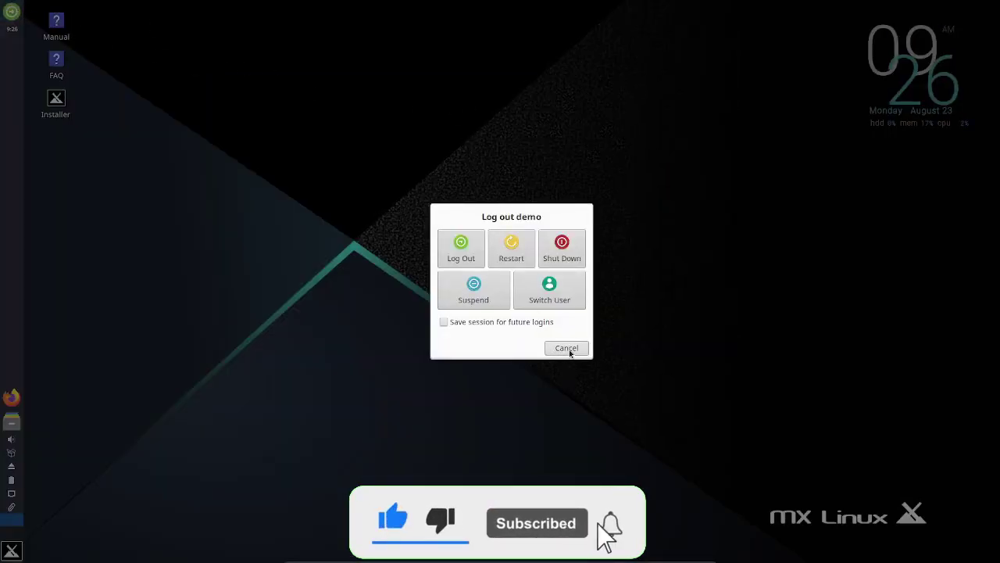
left_click(569, 349)
left_click(11, 423)
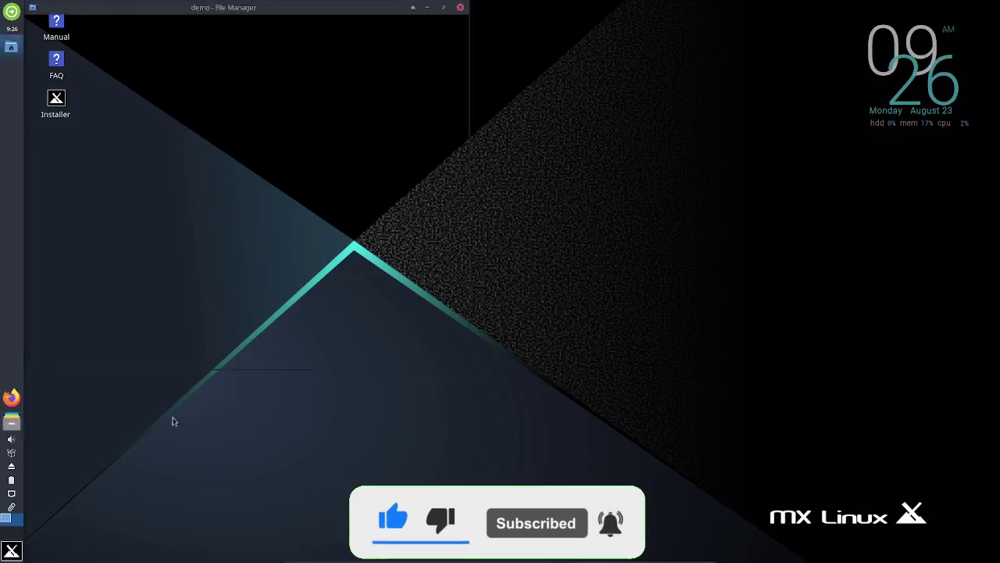
left_click_drag(324, 8, 536, 73)
Step: View Thunar 1.8.14's Help > About, close it and Thunar, then show the volume control
left_click(346, 86)
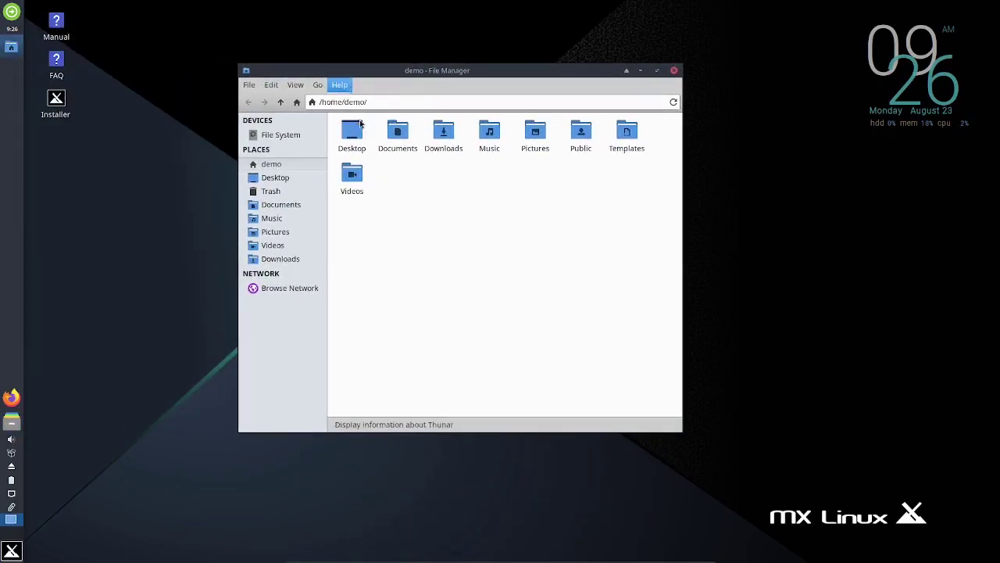
left_click(361, 117)
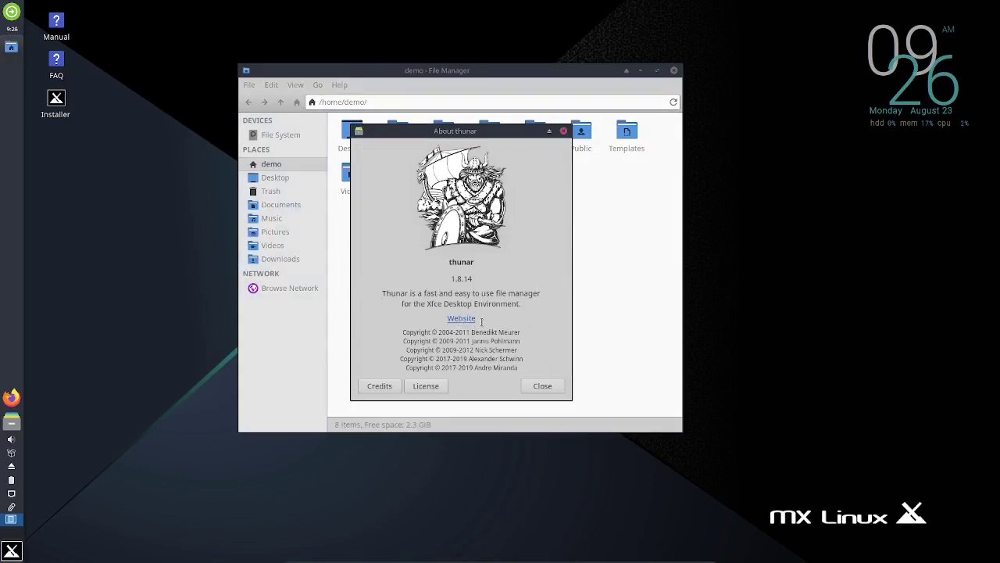
left_click(564, 131)
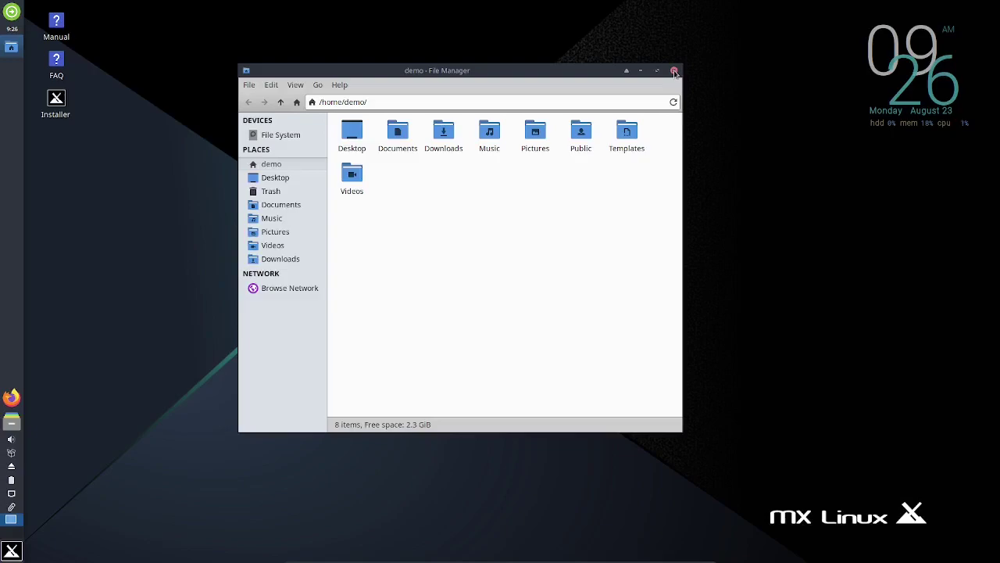
left_click(674, 71)
left_click(11, 440)
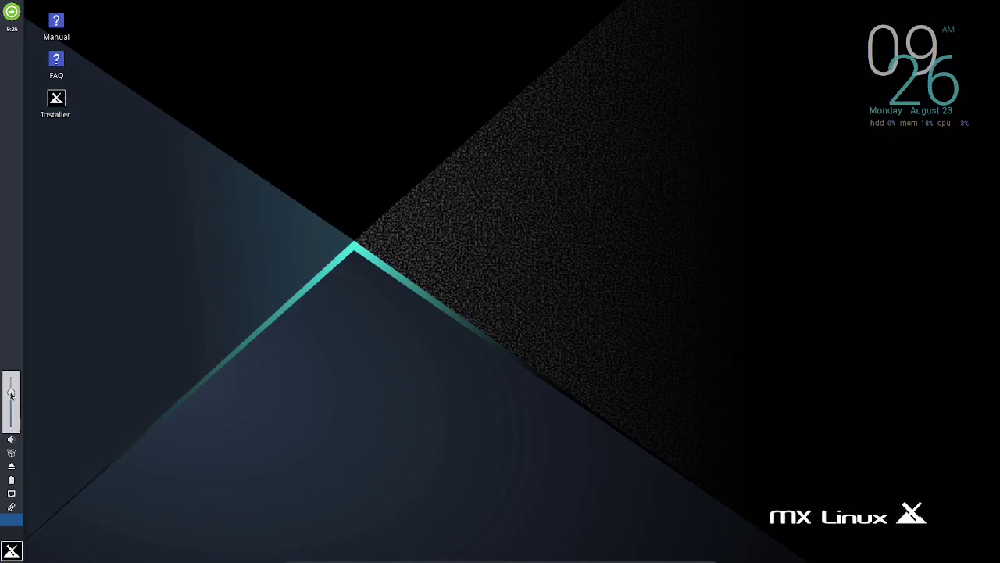
Step: Dismiss the volume popup and launch Synaptic Package Manager from the panel
left_click(80, 396)
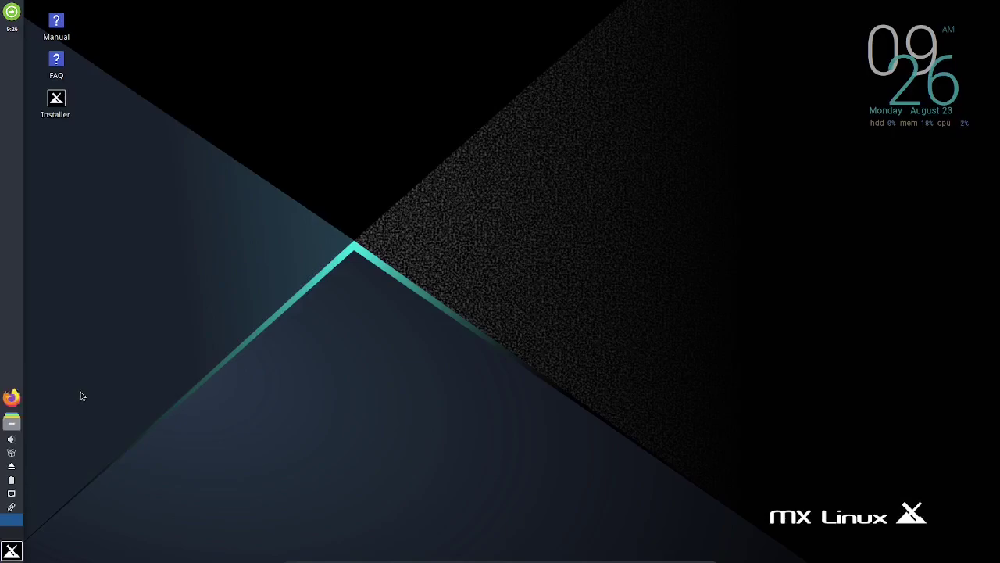
left_click(12, 457)
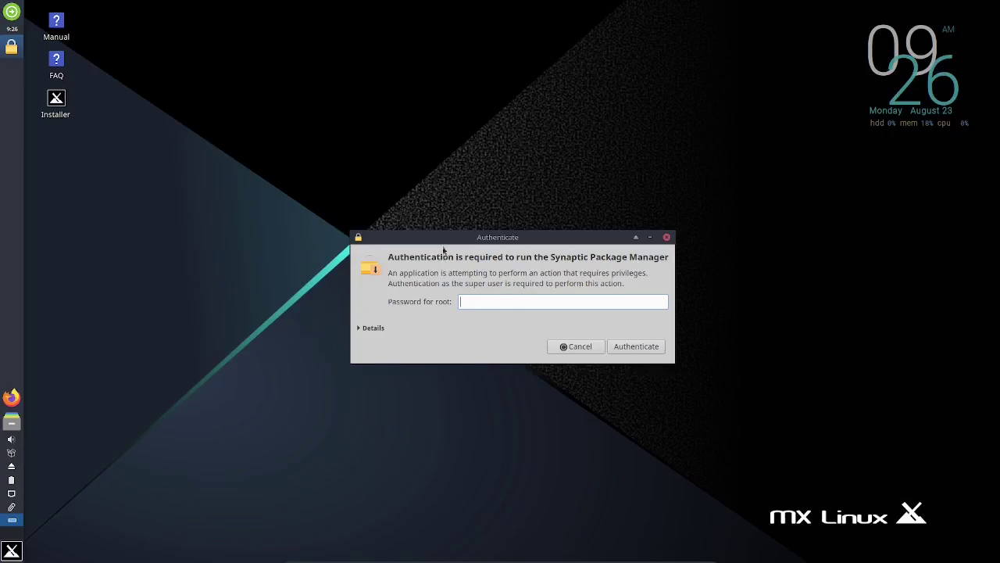
Step: Enter the root password in the Authenticate dialog to start Synaptic Package Manager
mouse_move(447, 240)
left_mouse_down()
mouse_move(384, 198)
mouse_move(326, 192)
mouse_move(458, 206)
mouse_move(291, 226)
mouse_move(433, 243)
left_mouse_up()
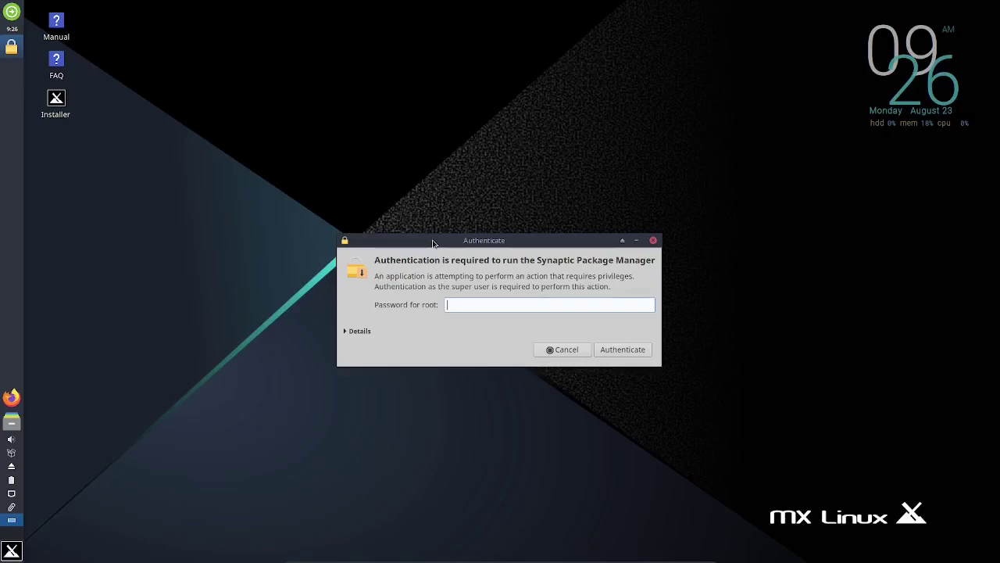
type("root")
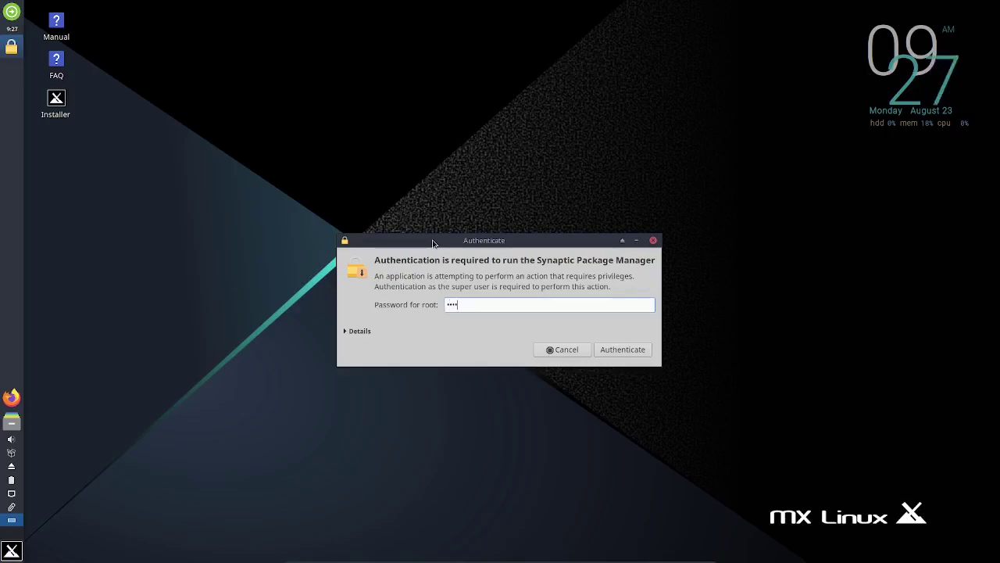
key("Return")
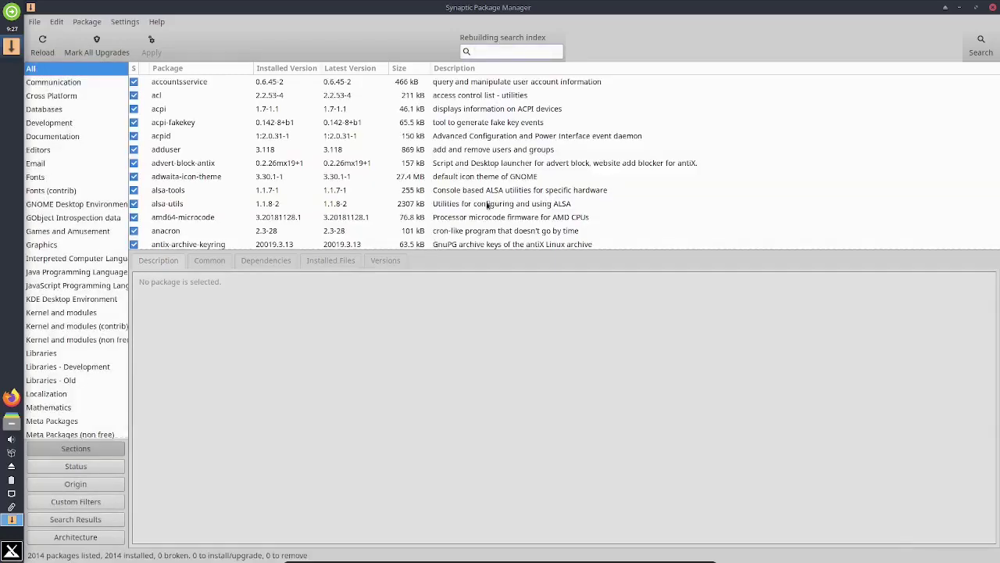
Step: Un-maximize Synaptic, move it down-right and narrow it, then close Synaptic Package Manager
left_click(977, 9)
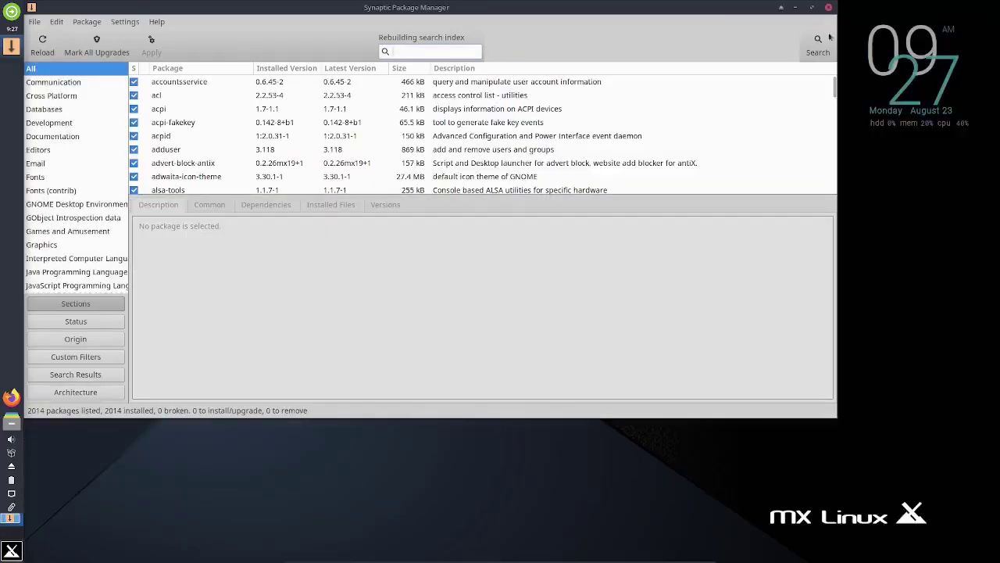
left_click_drag(489, 8, 591, 55)
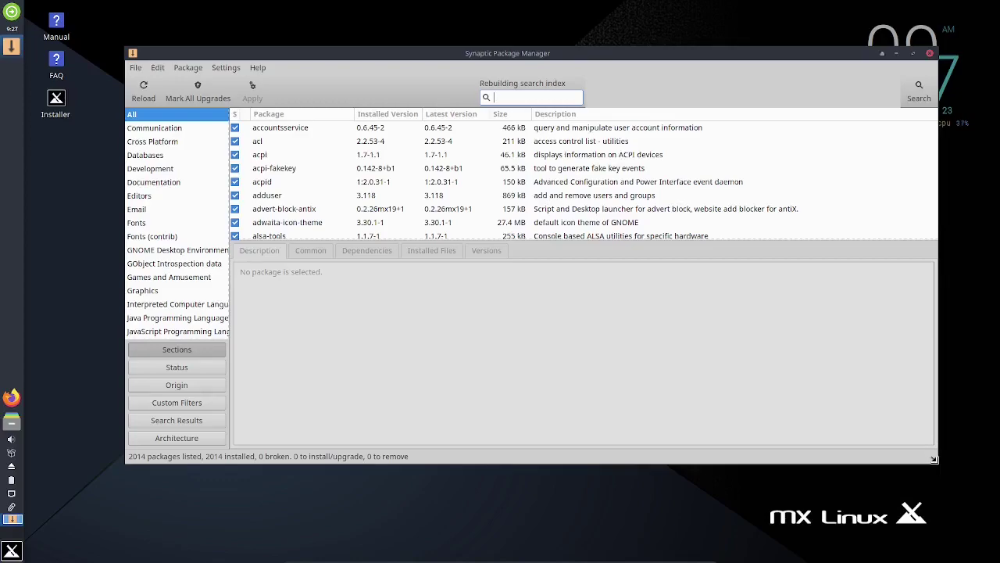
left_click_drag(940, 465, 794, 466)
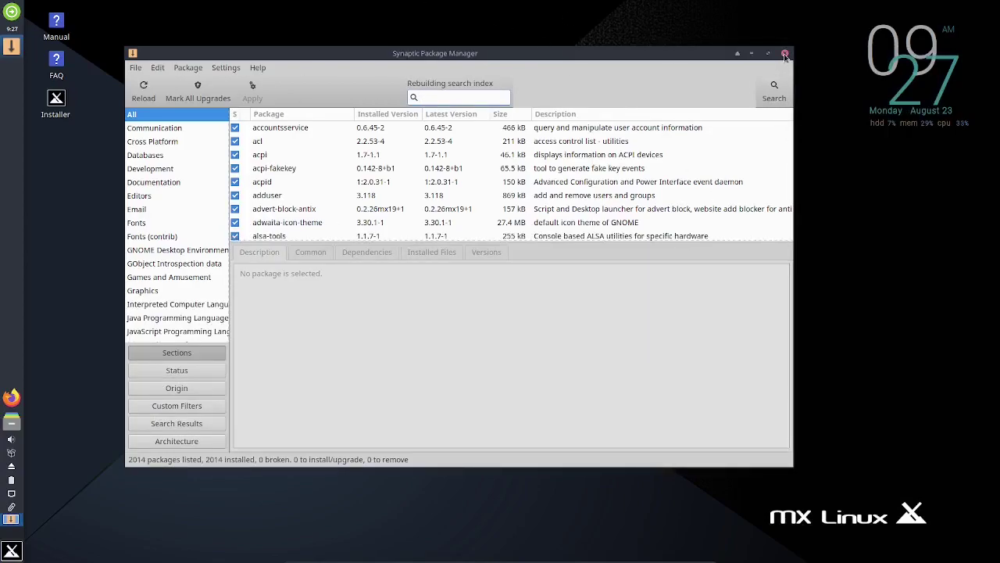
left_click(785, 54)
Step: In the Whisker Menu, browse the Office and MX Tools categories, ending on Multimedia
left_click(14, 552)
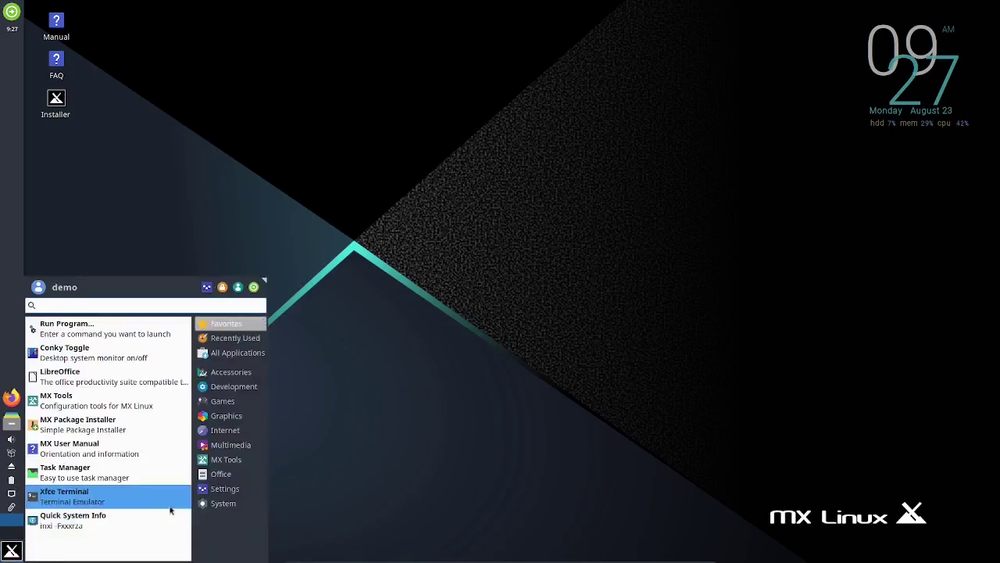
mouse_move(221, 477)
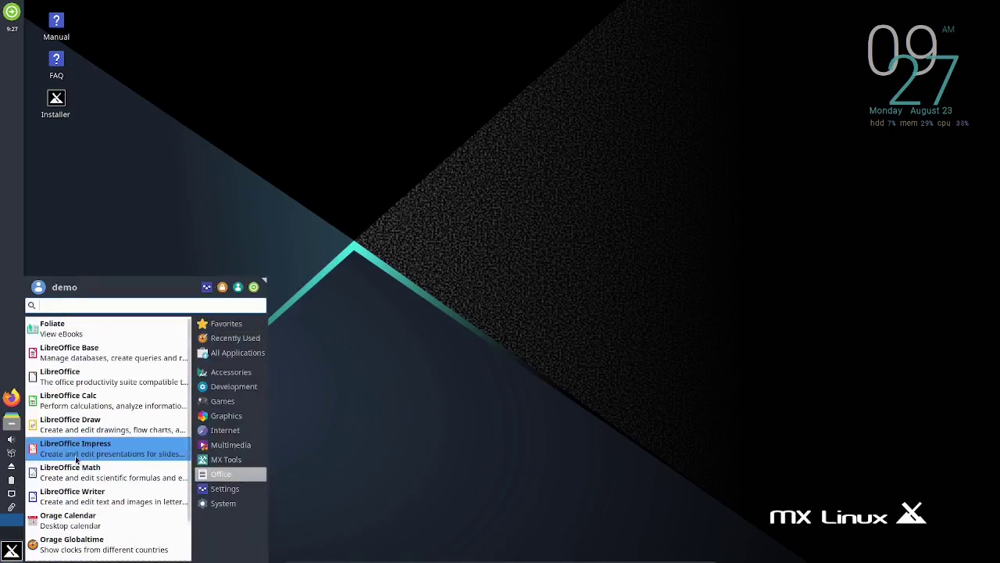
scroll(105, 422, "down", 2)
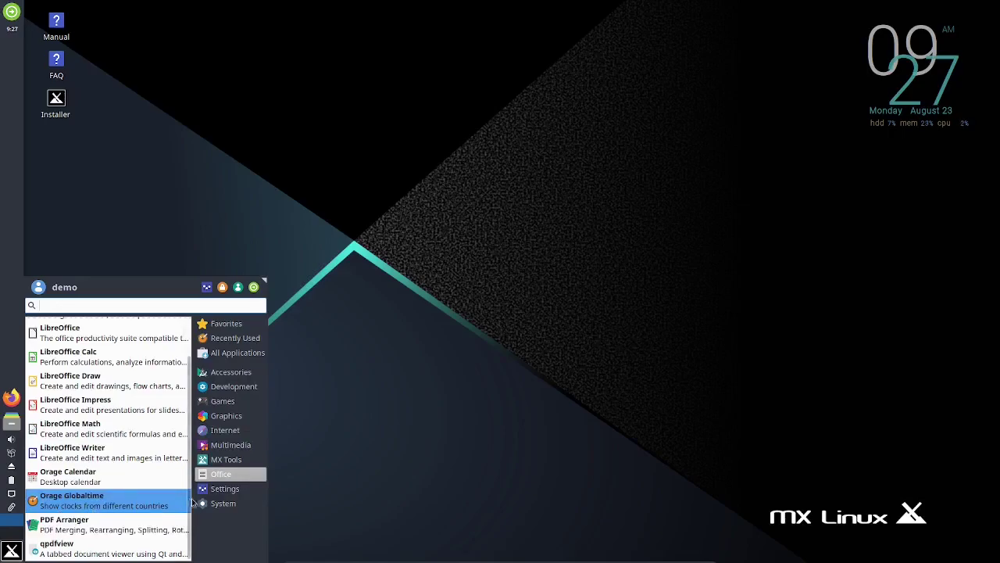
left_click(228, 460)
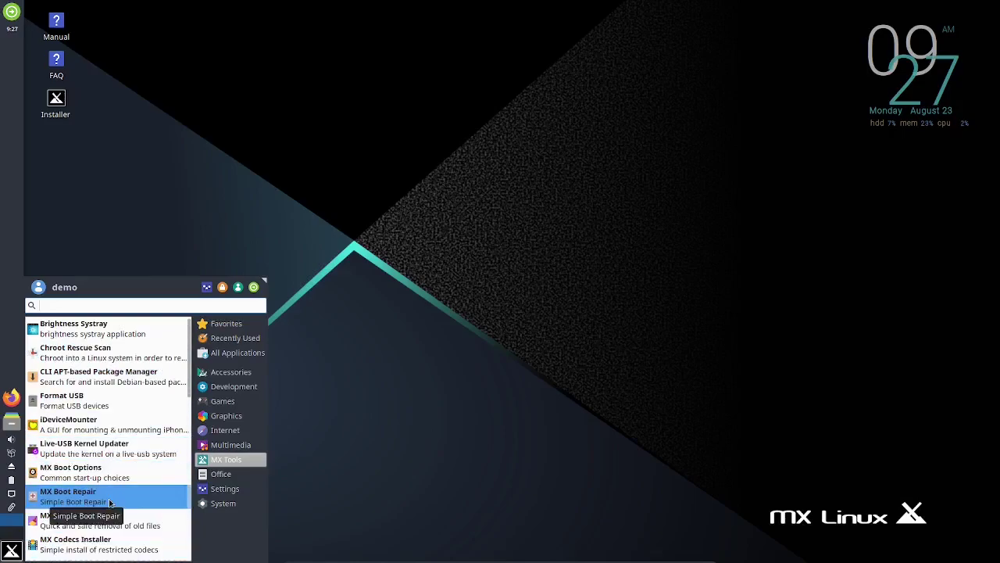
left_click(235, 447)
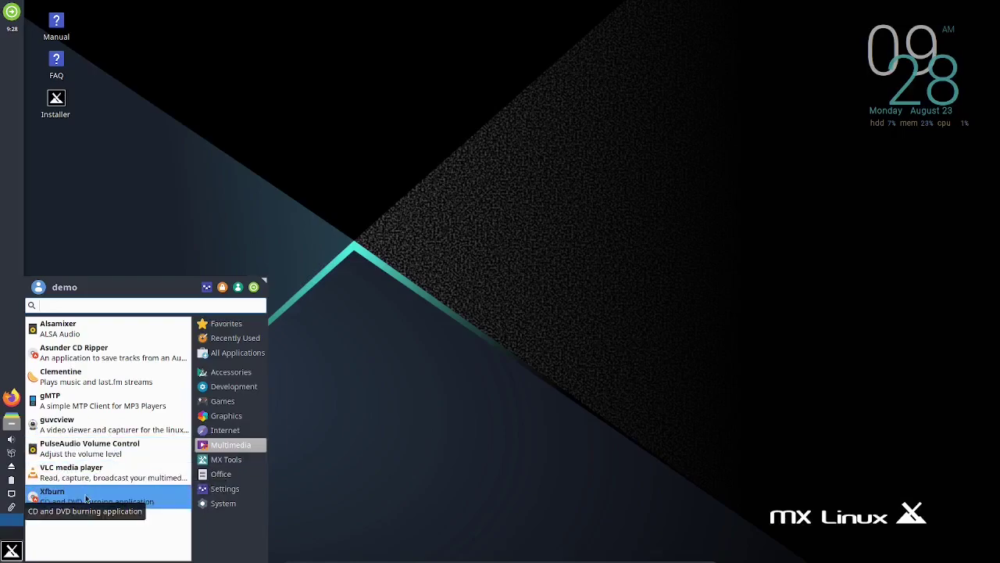
left_click(227, 432)
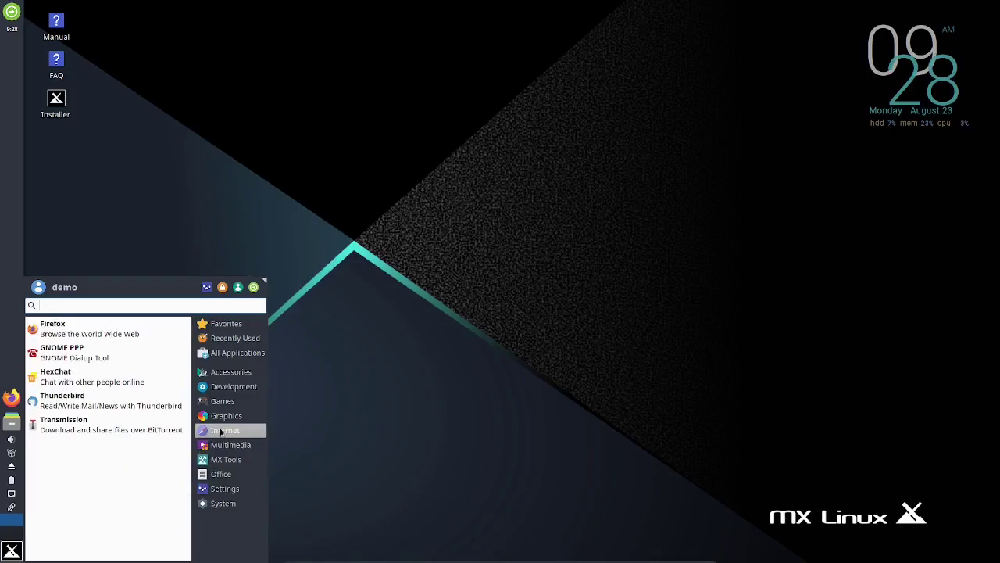
left_click(217, 422)
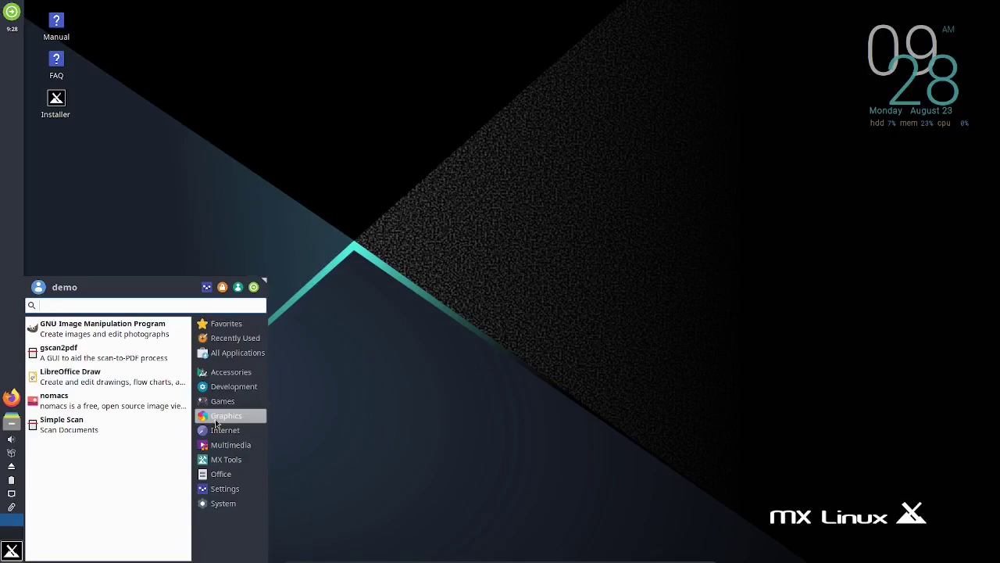
left_click(222, 405)
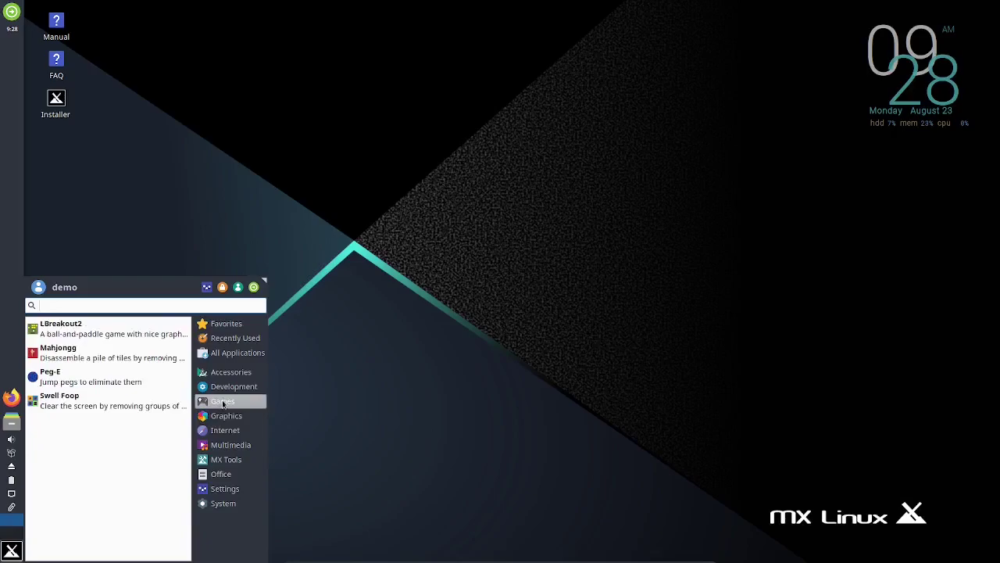
left_click(238, 391)
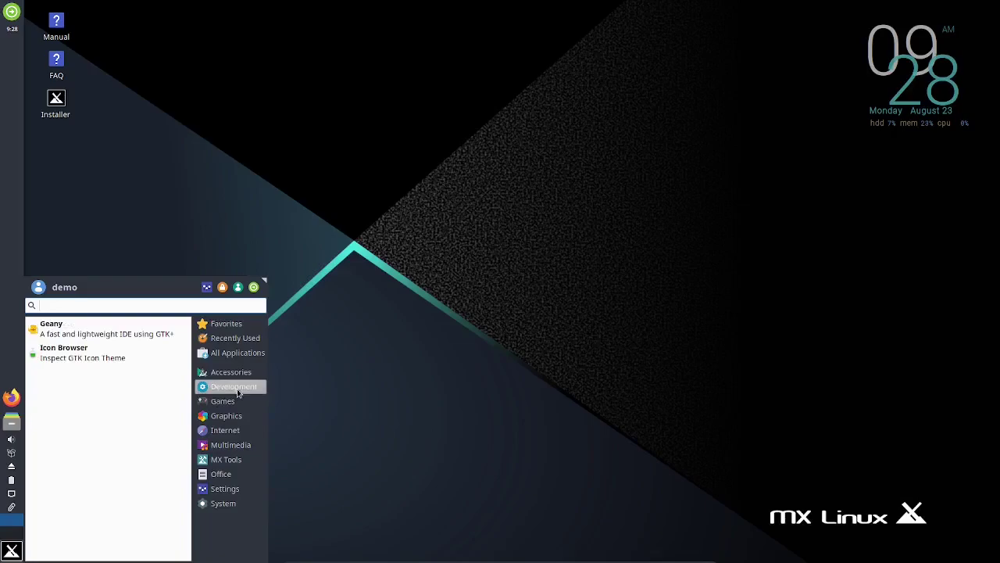
left_click(235, 375)
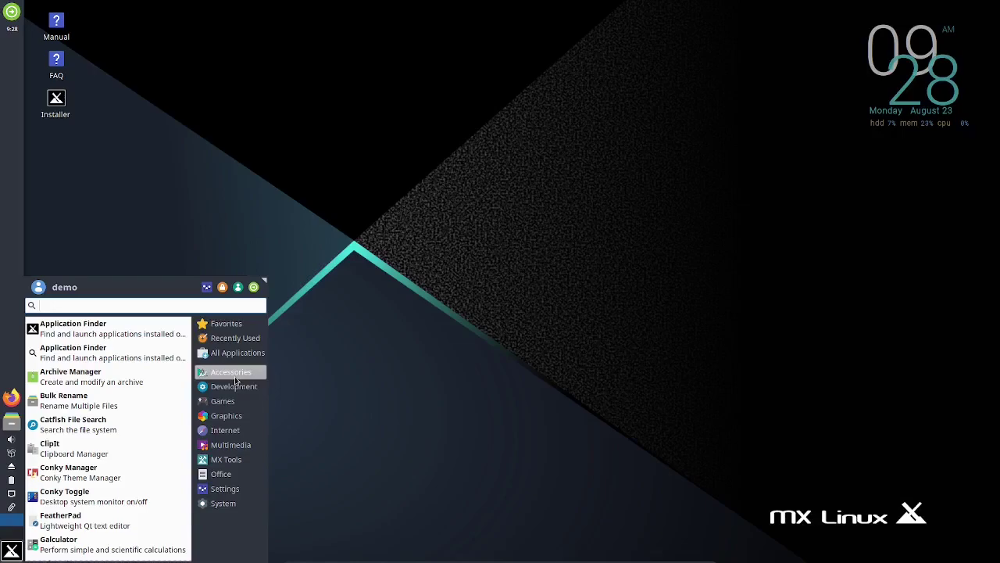
left_click(467, 263)
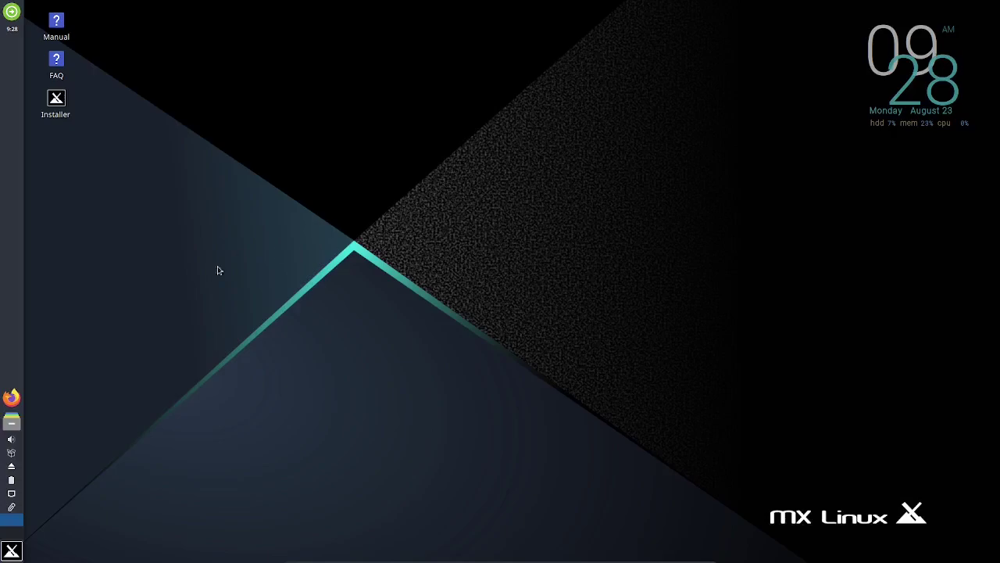
Step: Launch Firefox, scroll mxlinux.org down to the Fluxbox section and back, then close the window
left_click(11, 397)
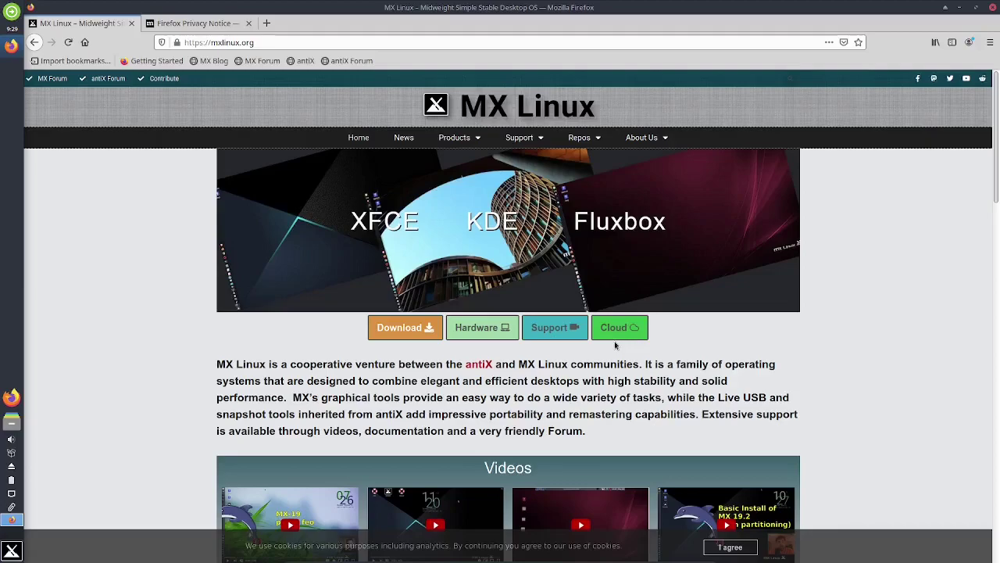
scroll(614, 340, "down", 1)
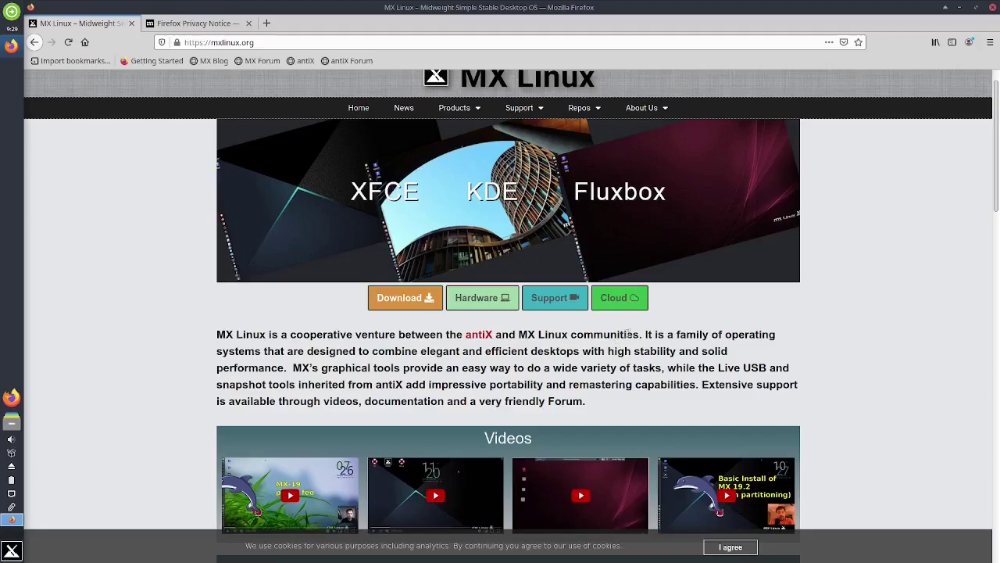
scroll(617, 343, "down", 5)
scroll(639, 328, "down", 8)
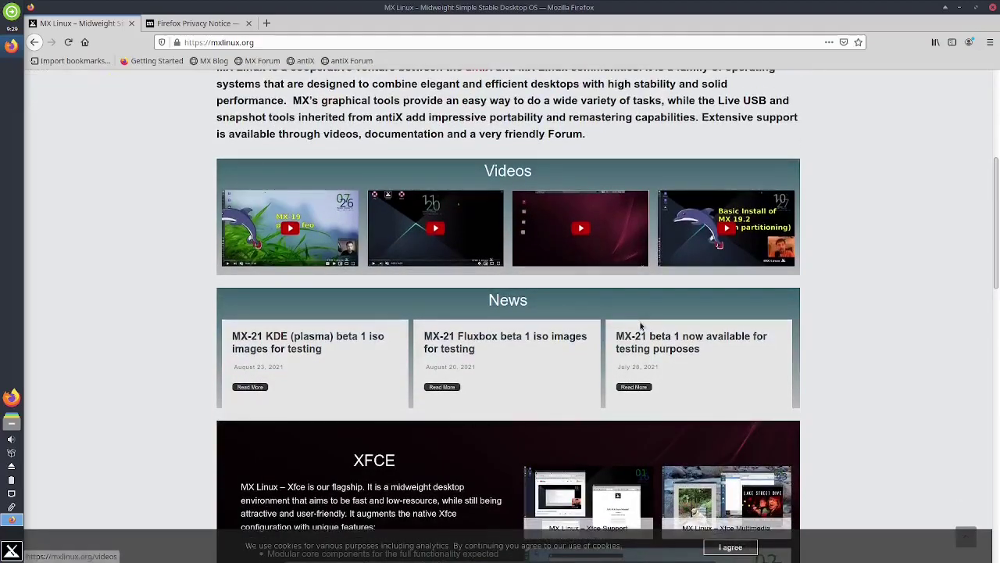
scroll(639, 326, "down", 3)
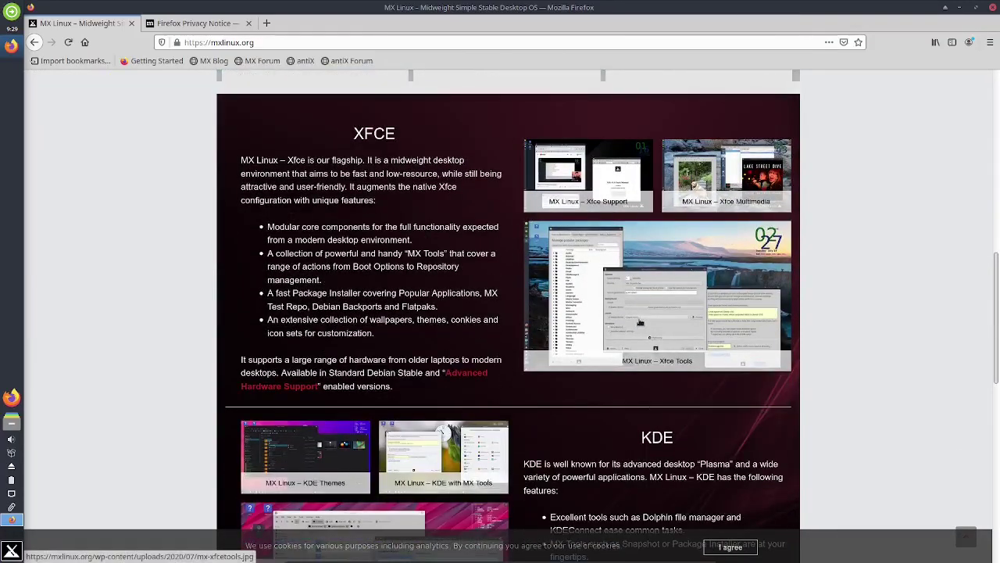
scroll(640, 321, "down", 15)
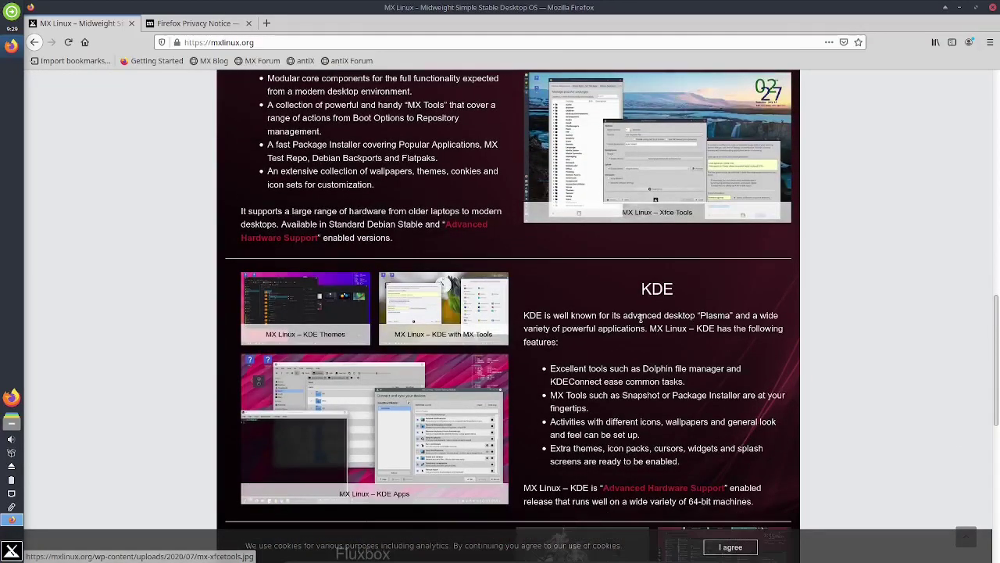
scroll(640, 314, "down", 4)
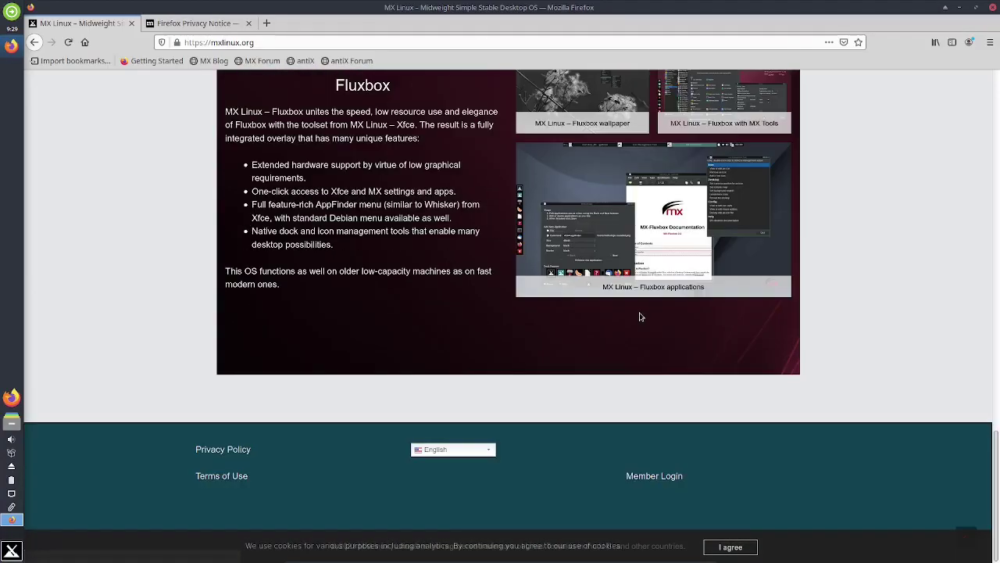
scroll(640, 315, "up", 8)
scroll(626, 327, "up", 20)
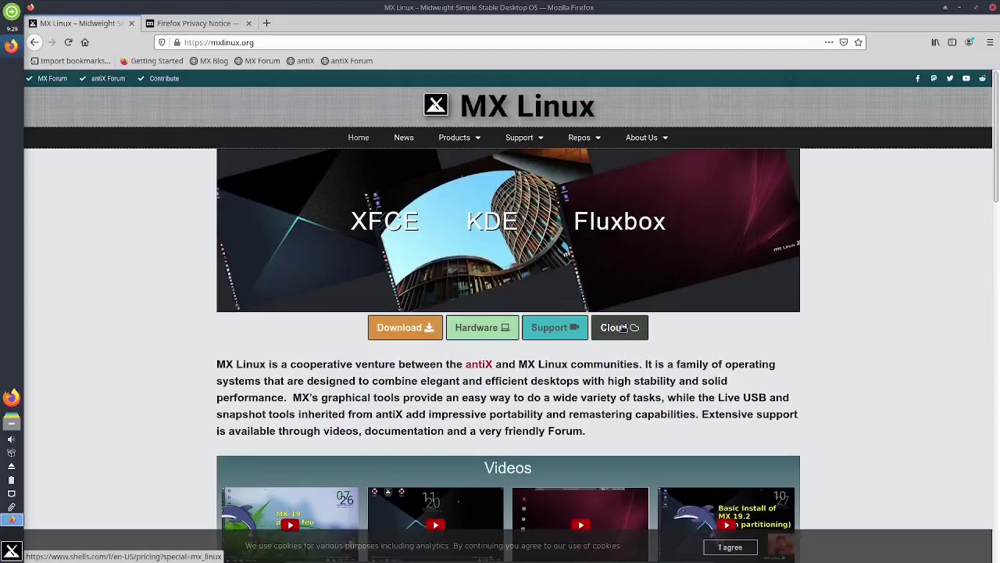
left_click(992, 10)
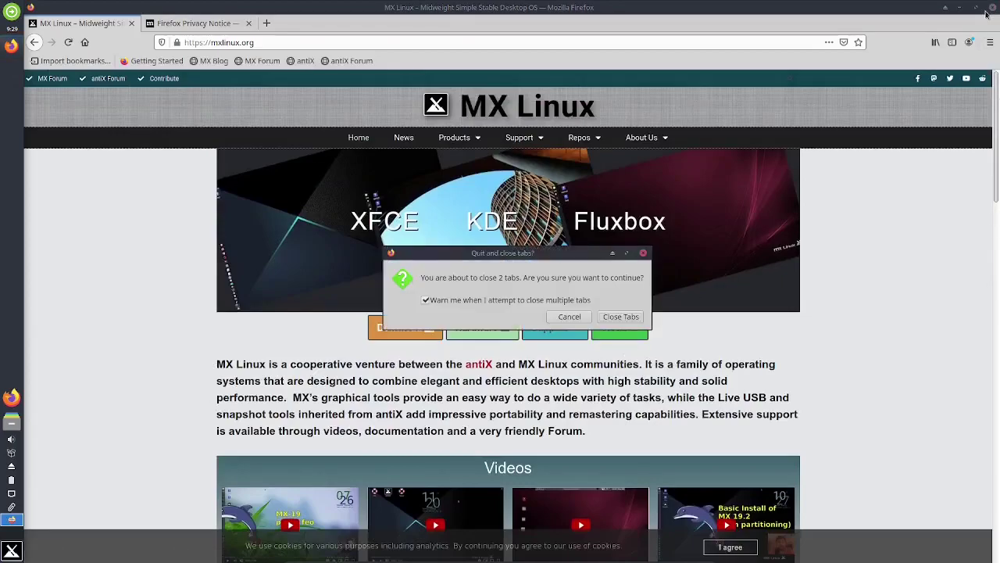
Step: Confirm closing both Firefox tabs, then set the curved-tower photo as the desktop wallpaper
left_click(618, 320)
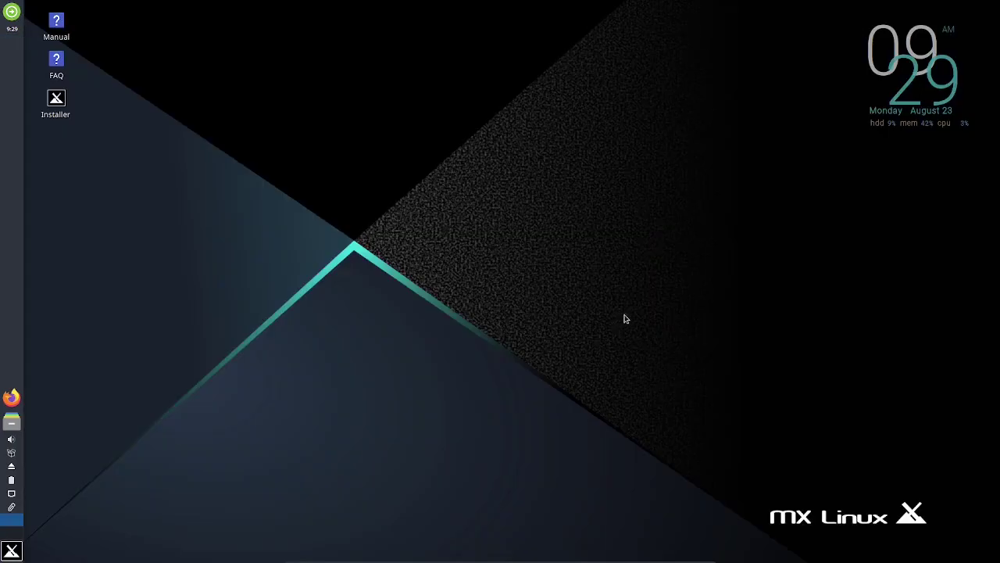
right_click(349, 248)
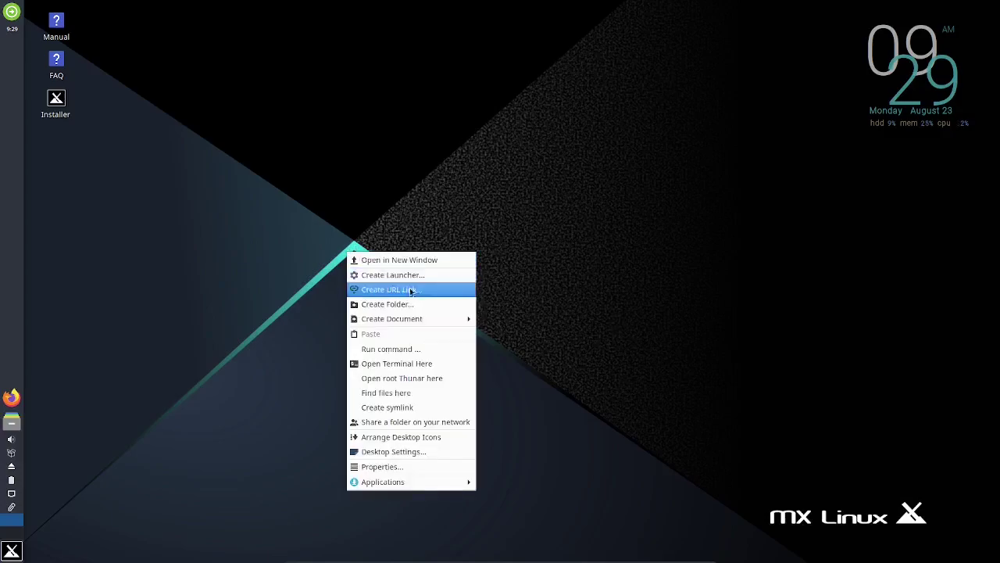
left_click(393, 452)
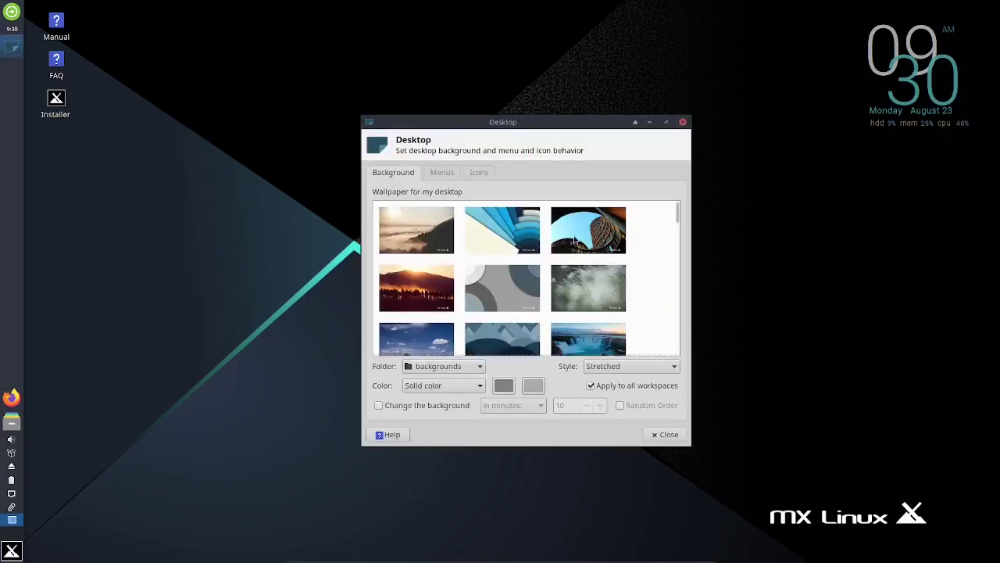
left_click(581, 228)
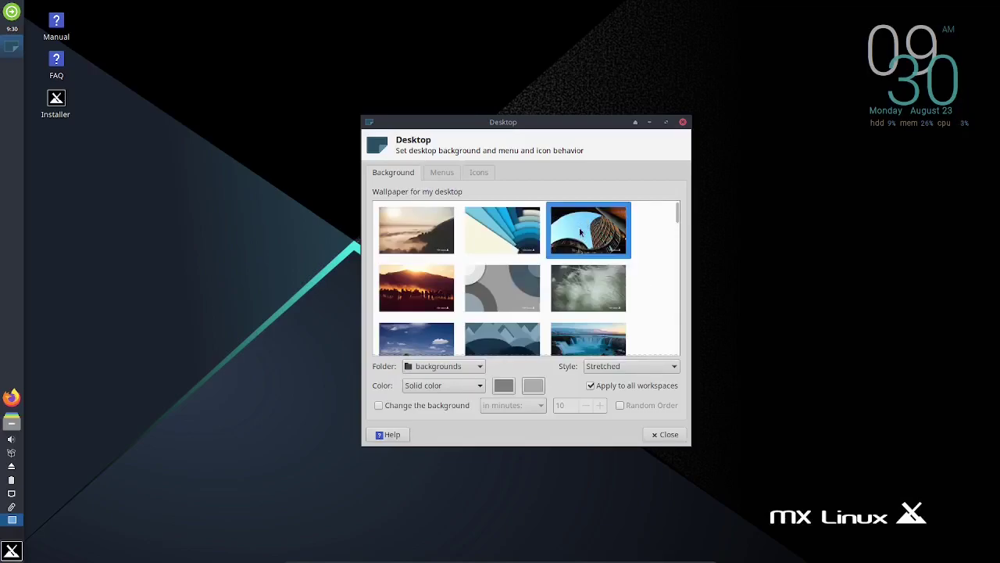
left_click(683, 123)
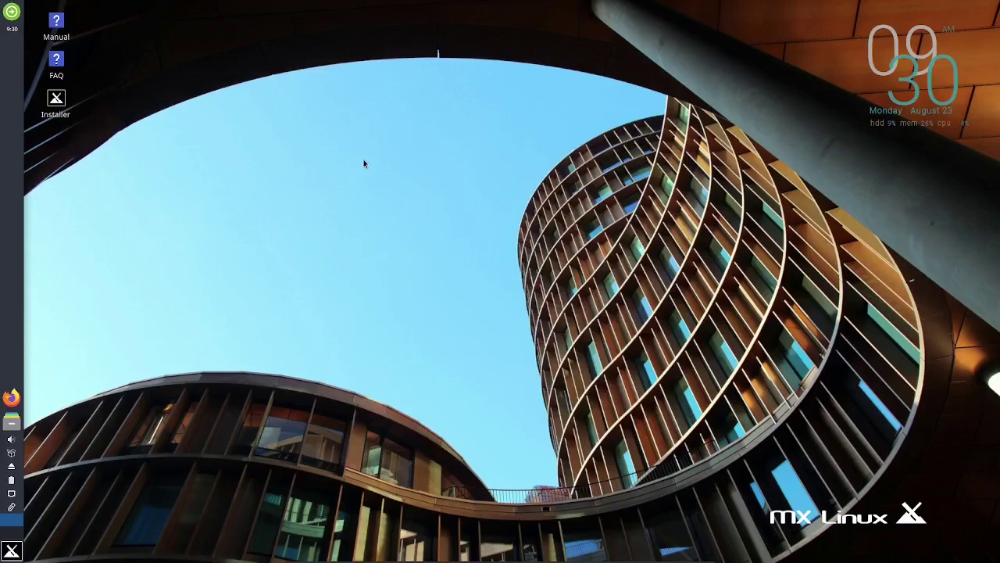
Step: Launch LibreOffice from the Whisker Menu and create a new Writer document, Untitled 1
left_click(11, 553)
left_click(116, 375)
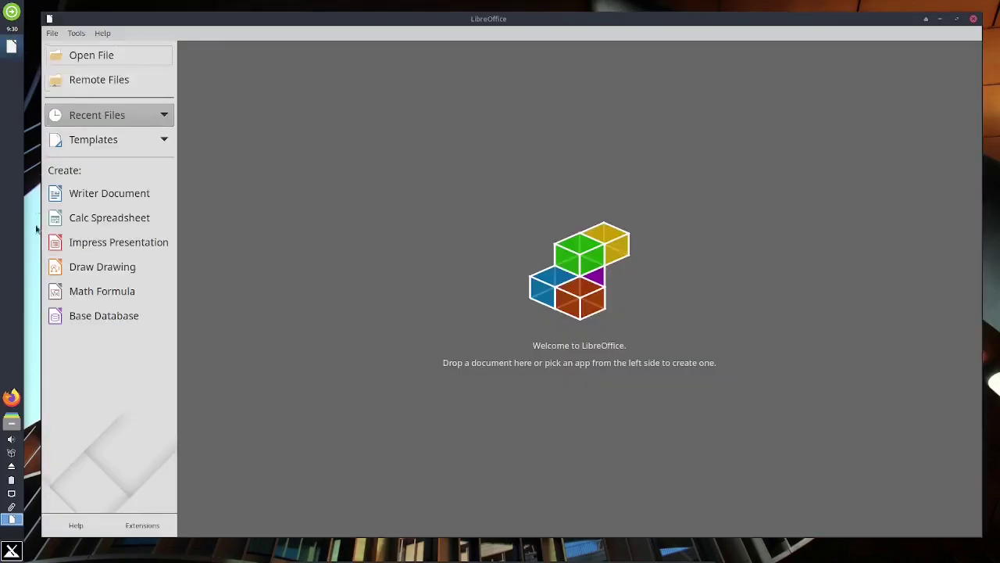
left_click(93, 194)
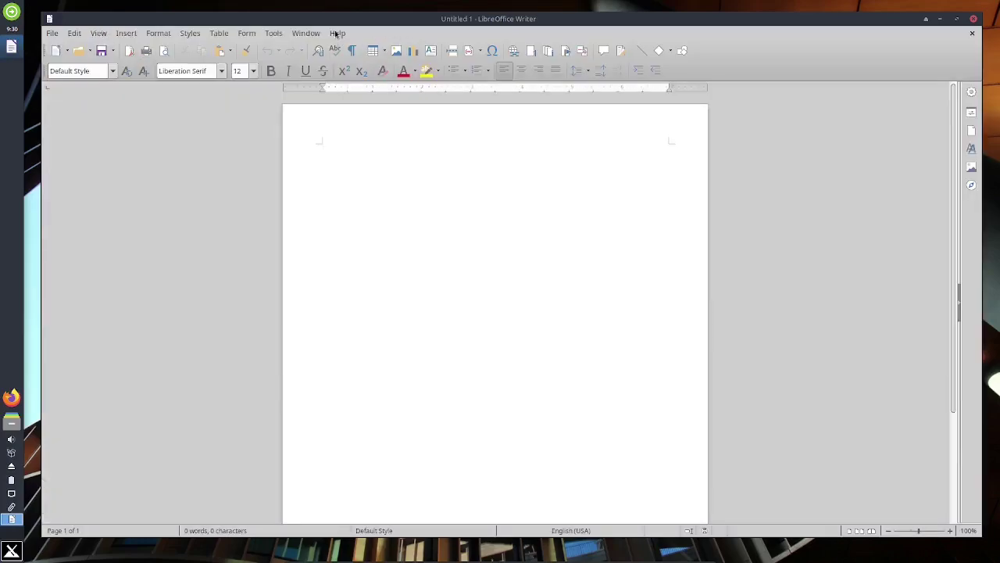
Step: Check the LibreOffice version (6.1.5.2) under Help > About, then close the blank Writer document
left_click(336, 33)
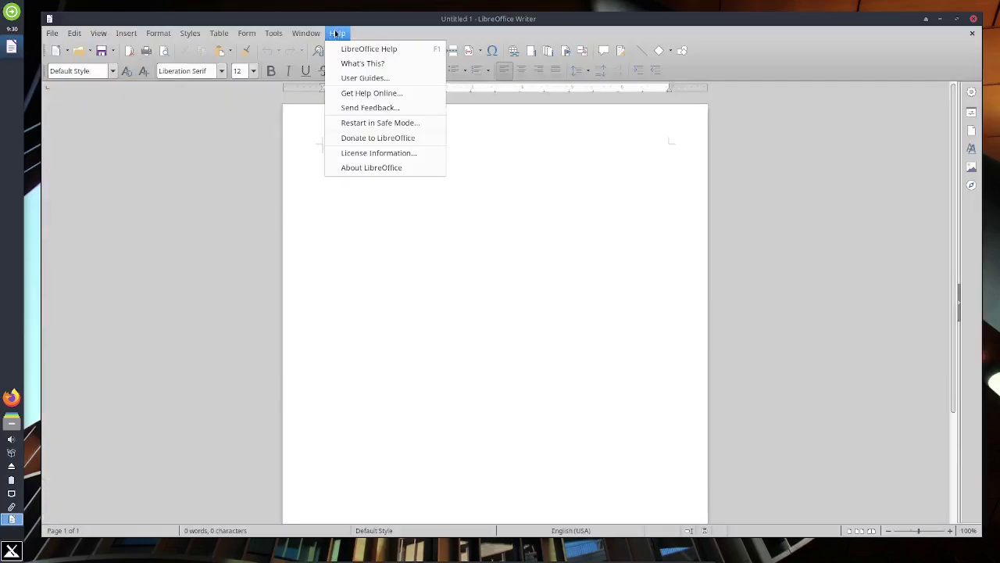
left_click(355, 166)
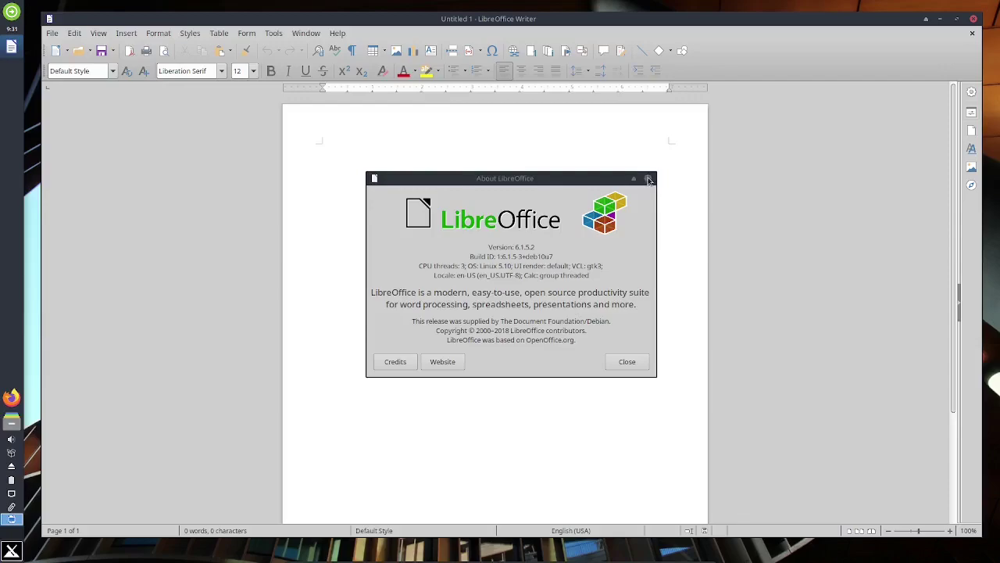
left_click(648, 181)
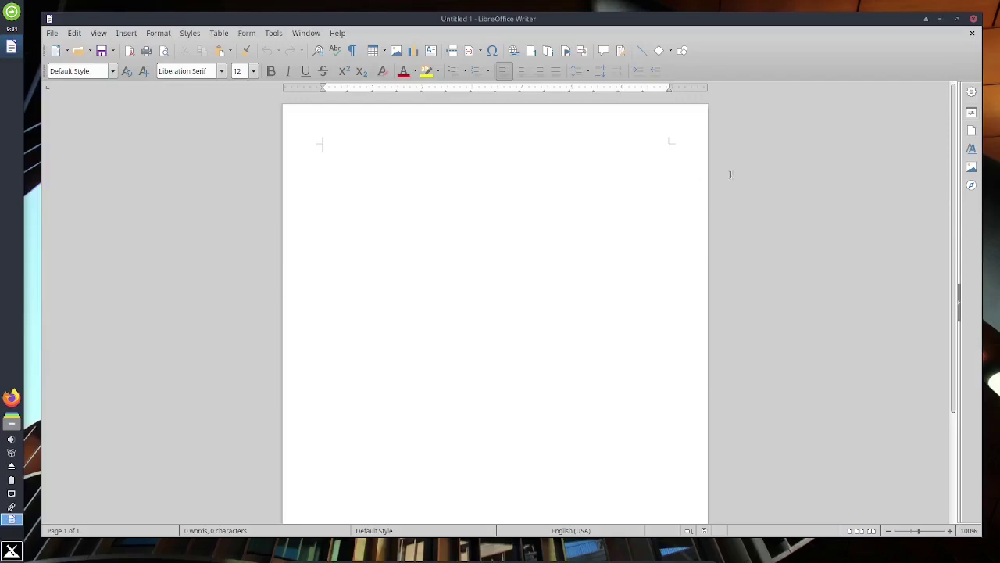
left_click(974, 19)
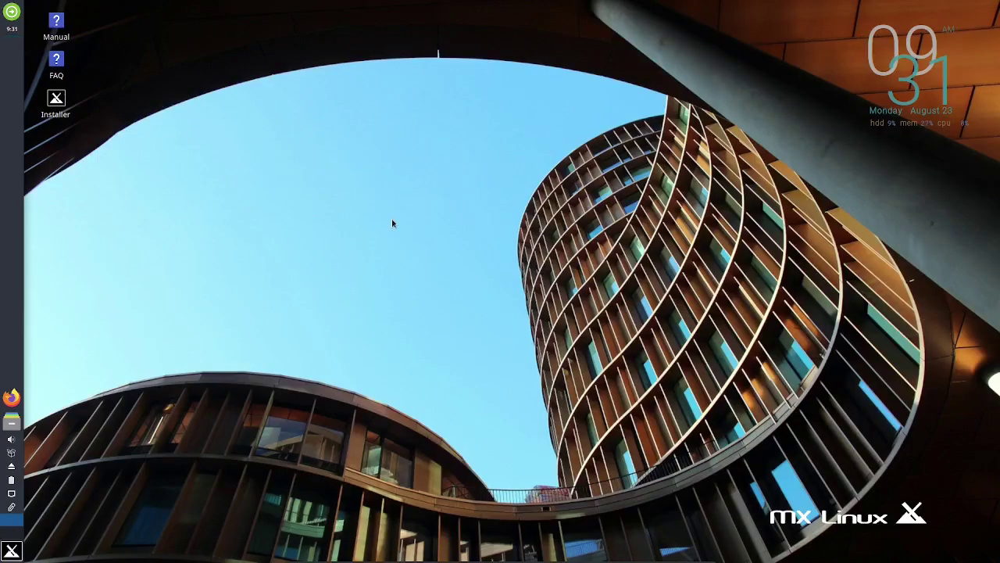
Step: Launch MX Package Installer from recent applications, enter the root password, and shift its window left
left_click(12, 551)
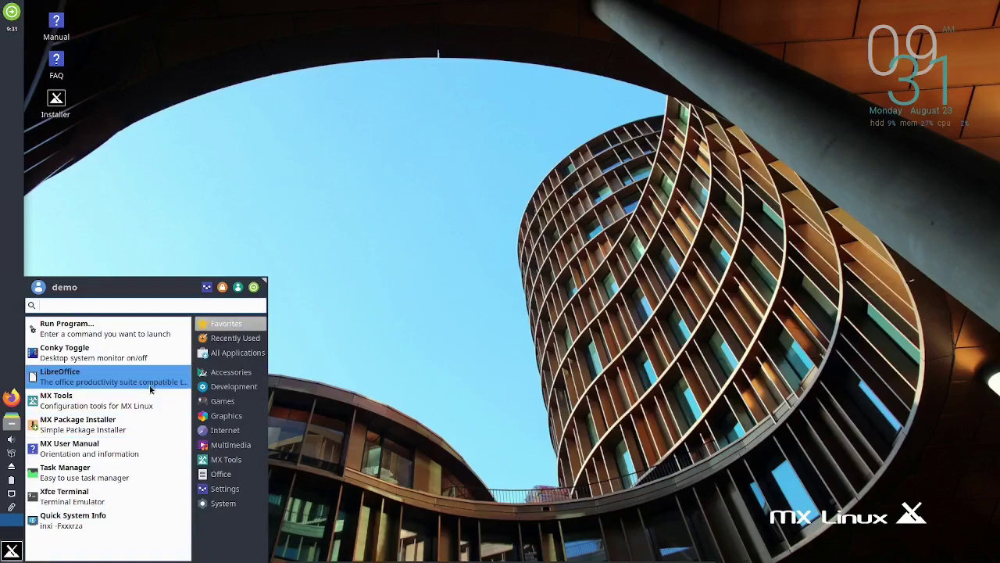
left_click(225, 339)
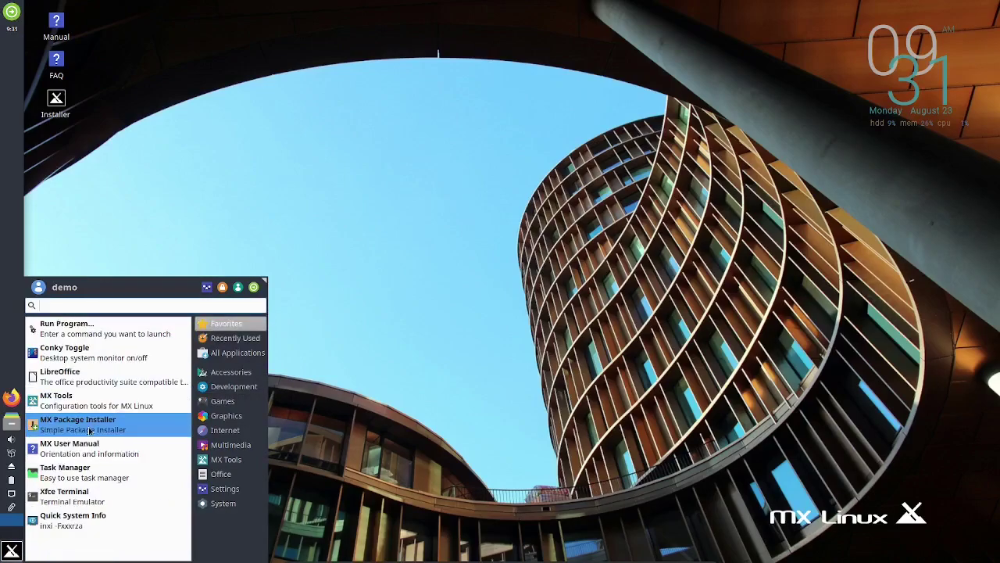
left_click(86, 422)
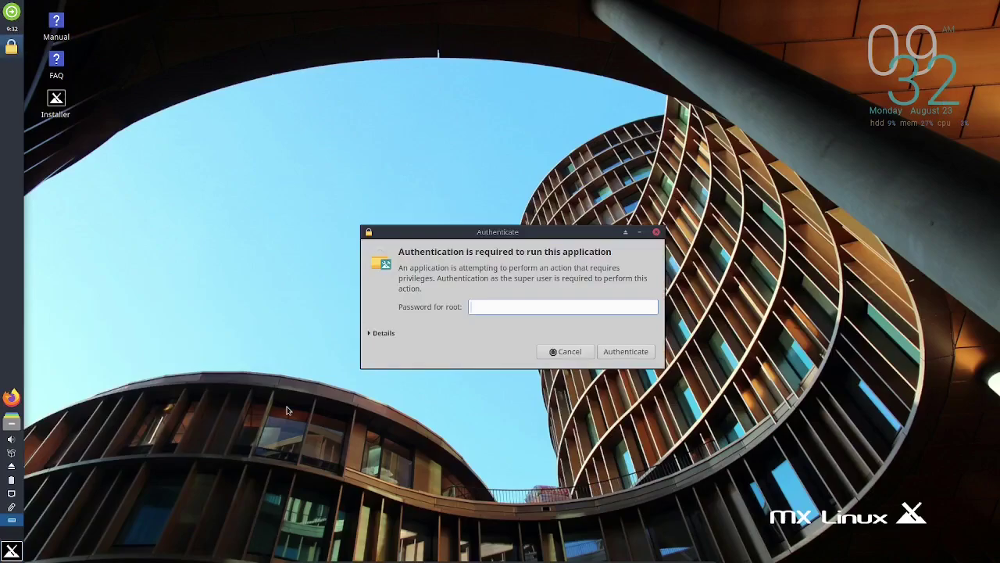
type("root")
key("Return")
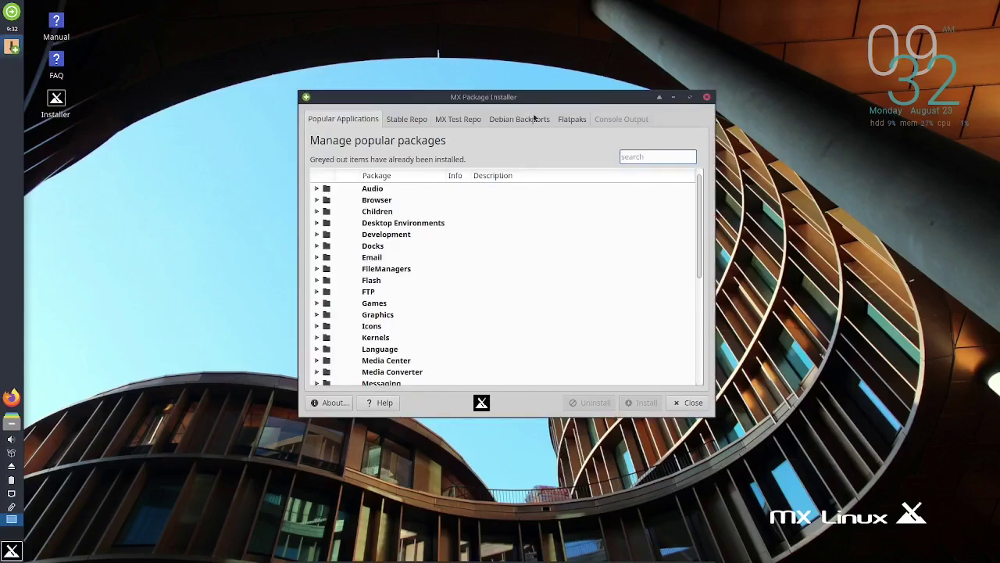
left_click_drag(525, 100, 482, 92)
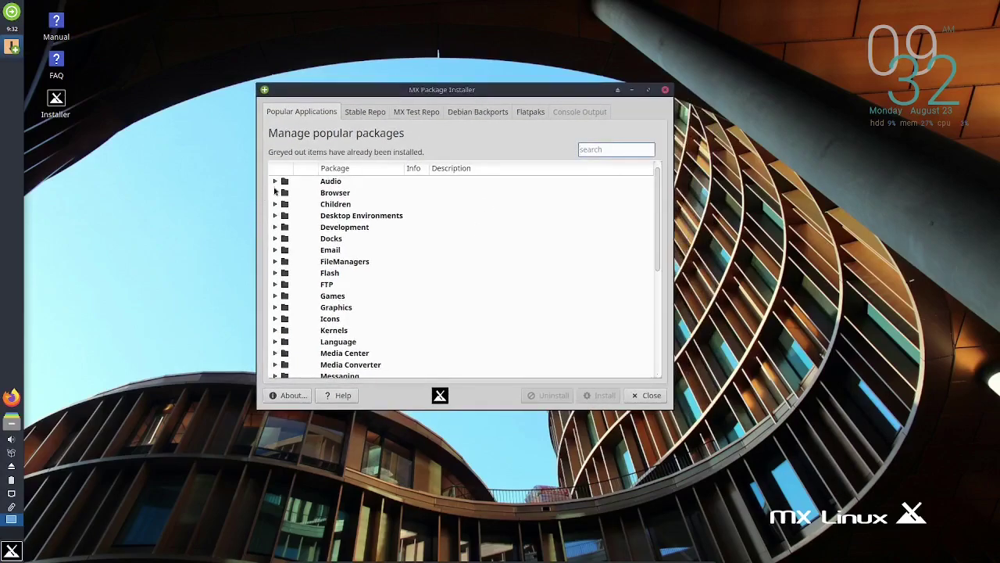
Step: Tick Audacity under Audio, glance at the Browser packages, then switch to the Debian Backports list
left_click(275, 181)
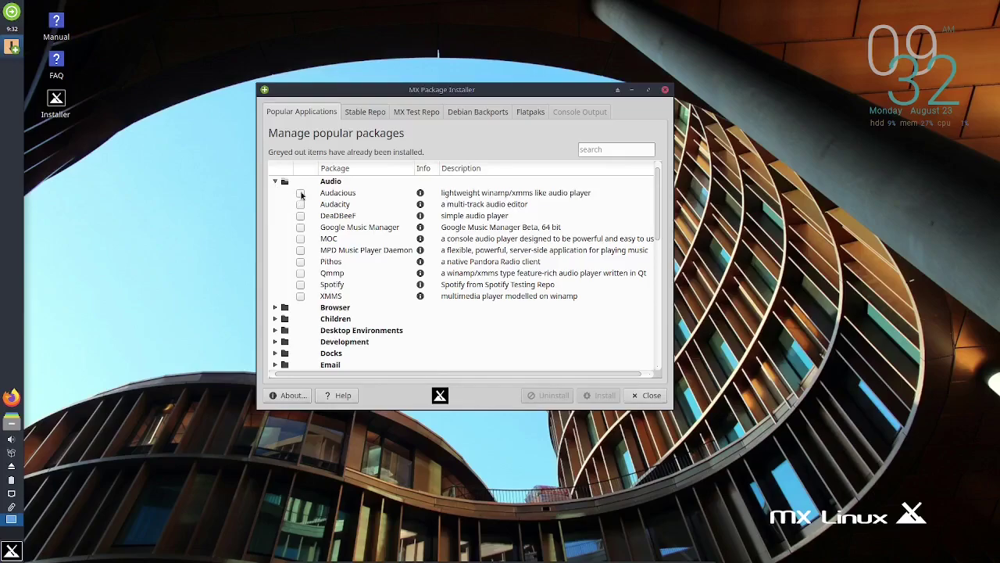
left_click(301, 205)
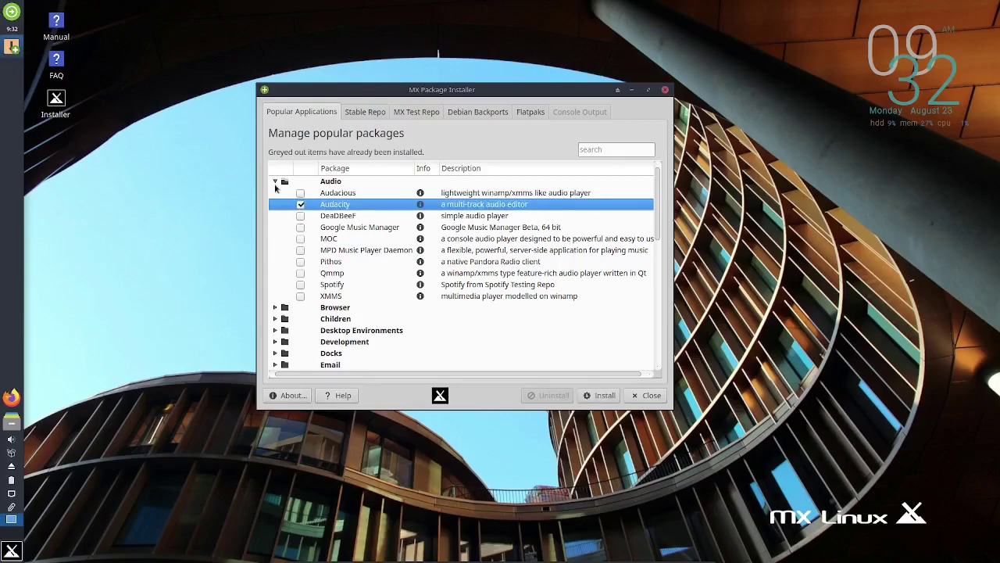
left_click(275, 183)
left_click(275, 193)
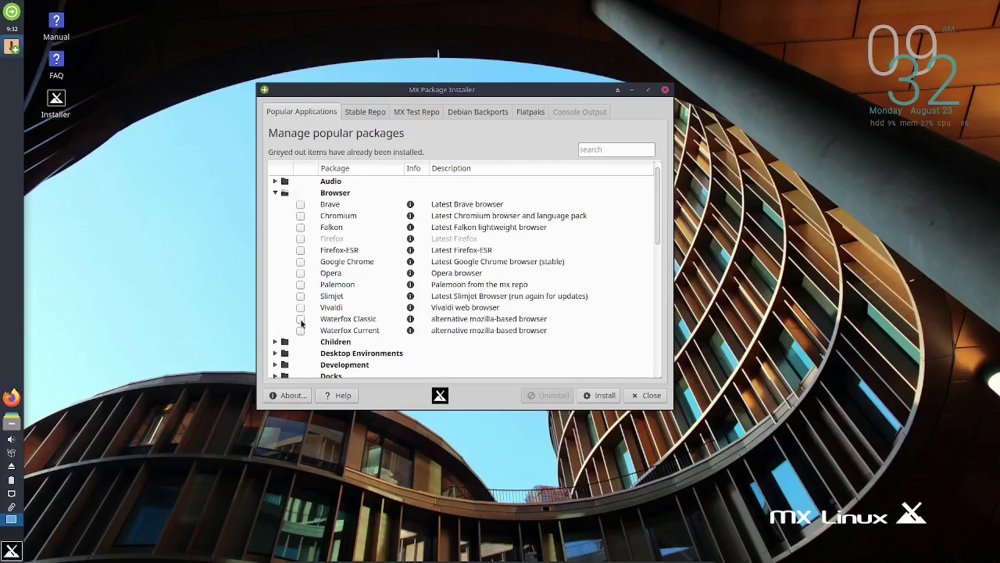
left_click(275, 193)
scroll(314, 239, "down", 1)
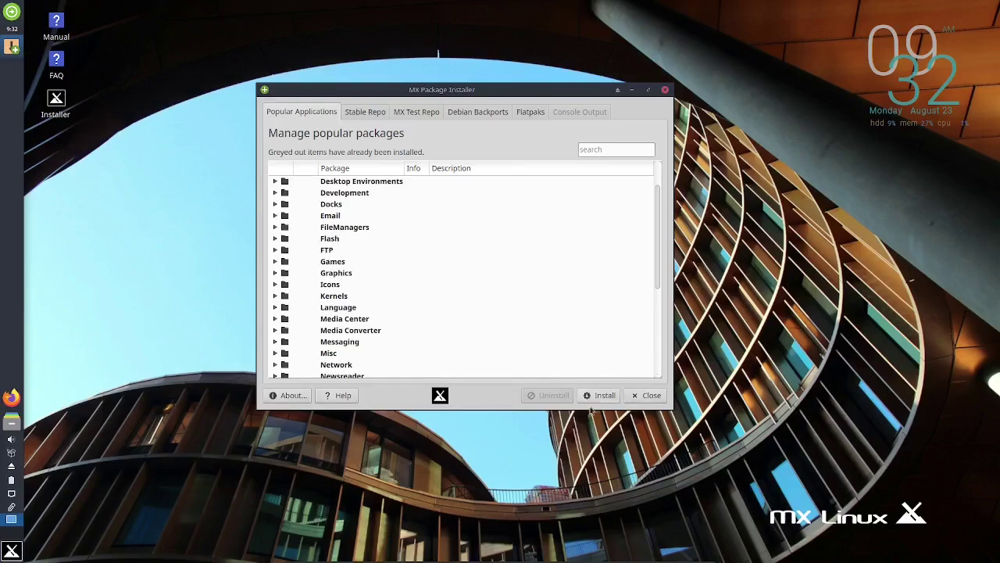
left_click(477, 111)
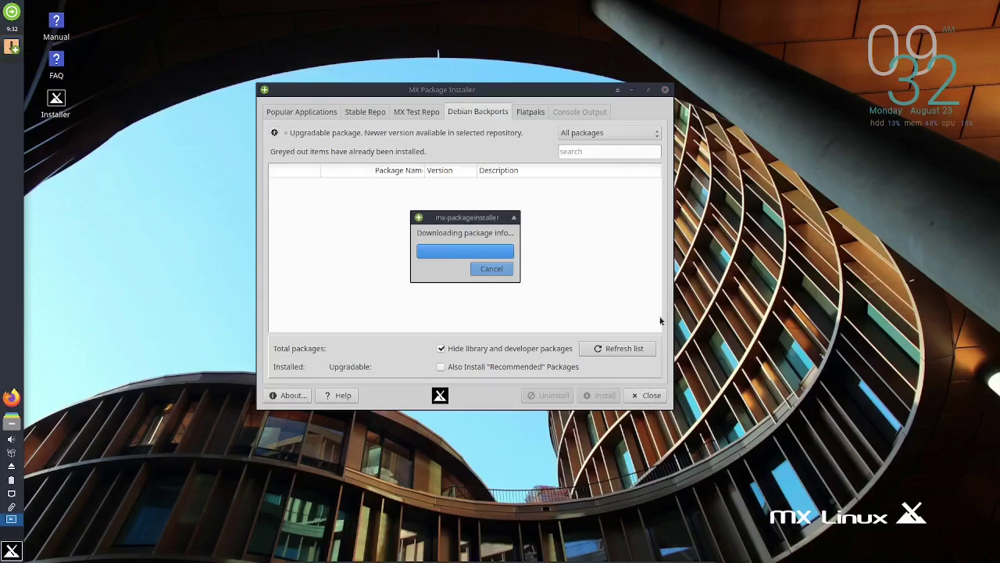
left_click(665, 89)
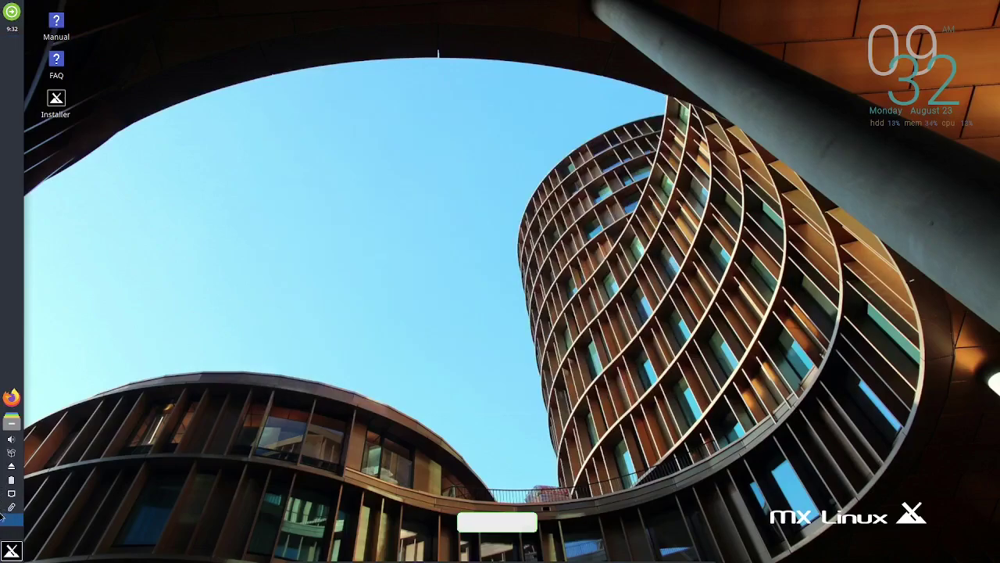
left_click(12, 550)
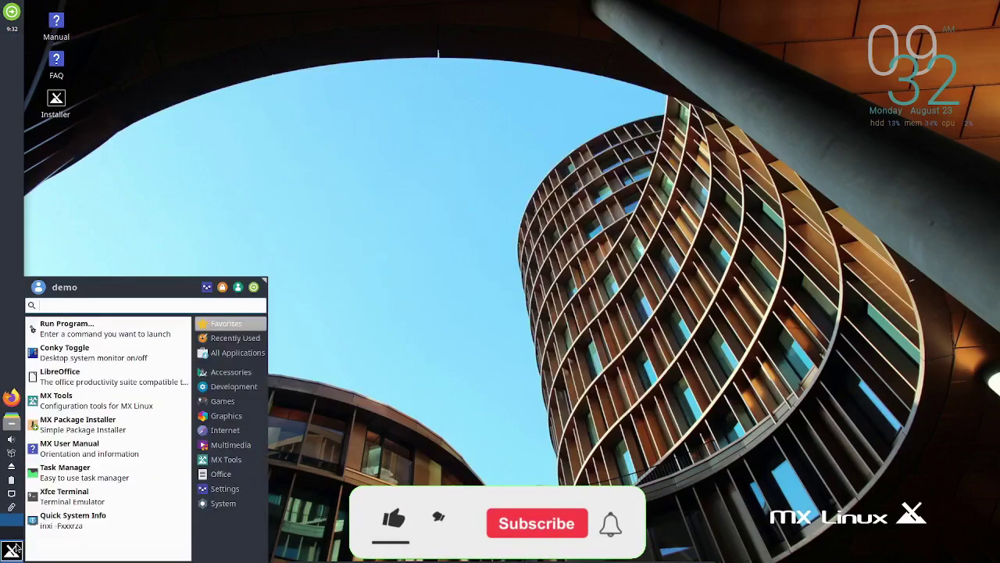
left_click(222, 339)
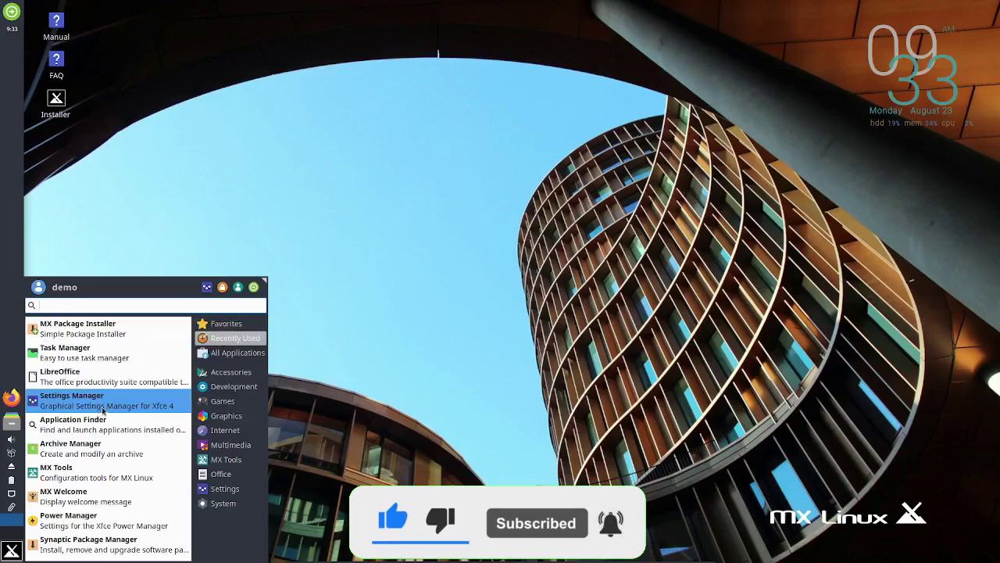
left_click(95, 521)
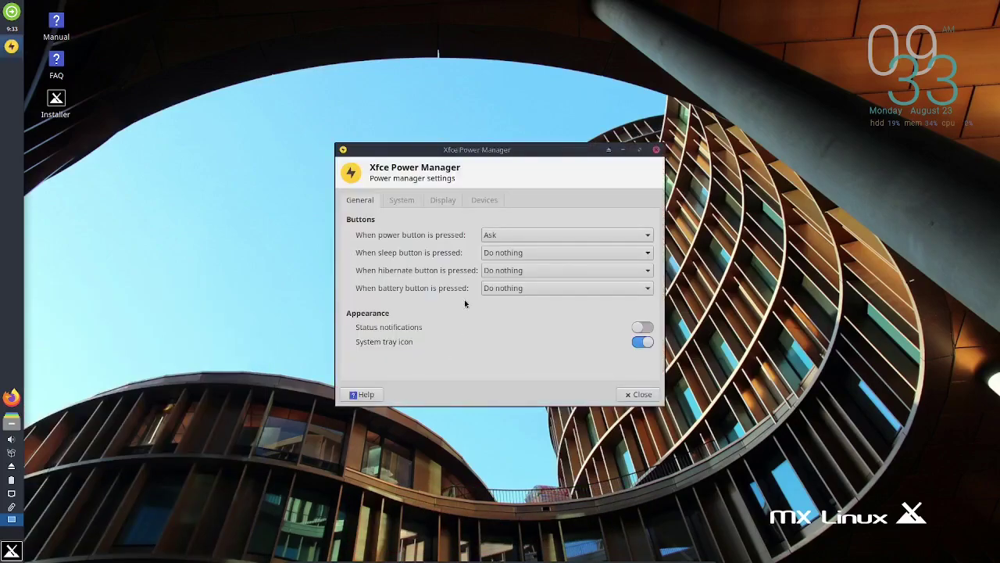
left_click(657, 150)
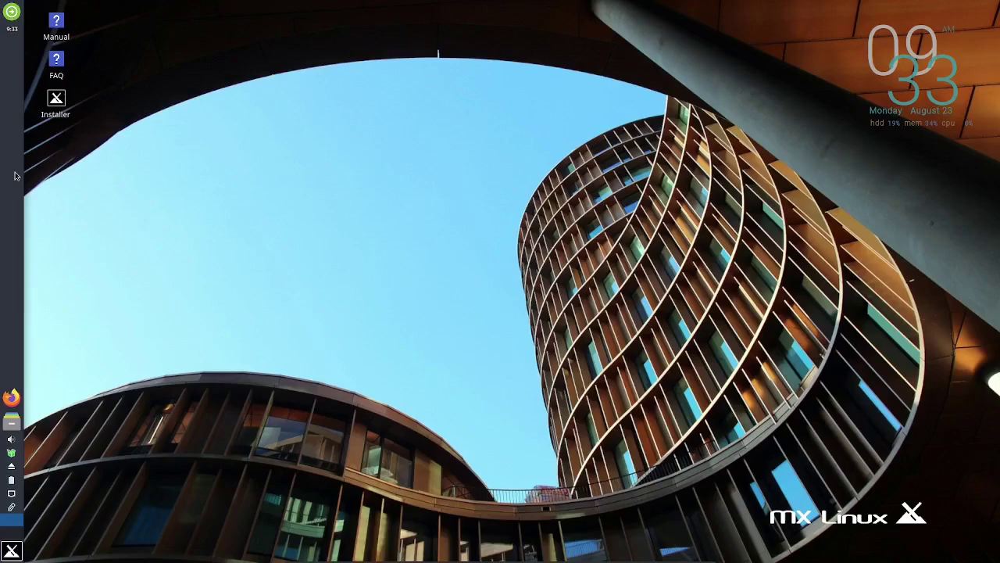
left_click(12, 552)
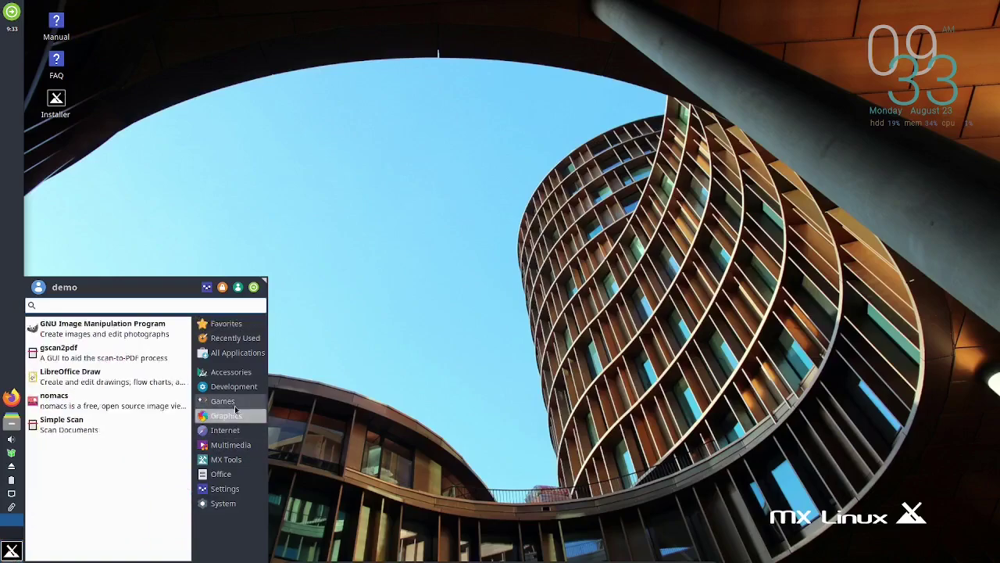
mouse_move(223, 404)
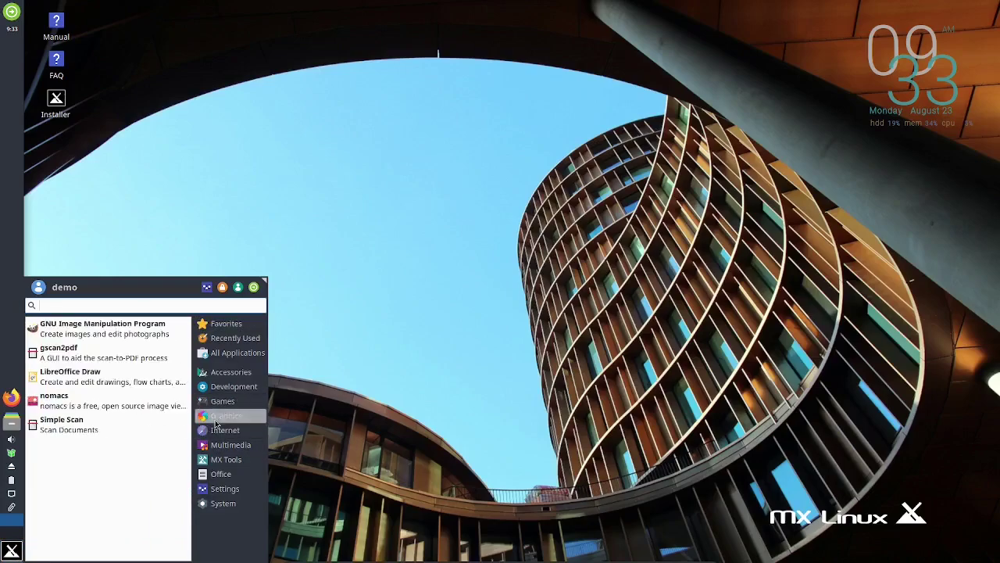
mouse_move(222, 462)
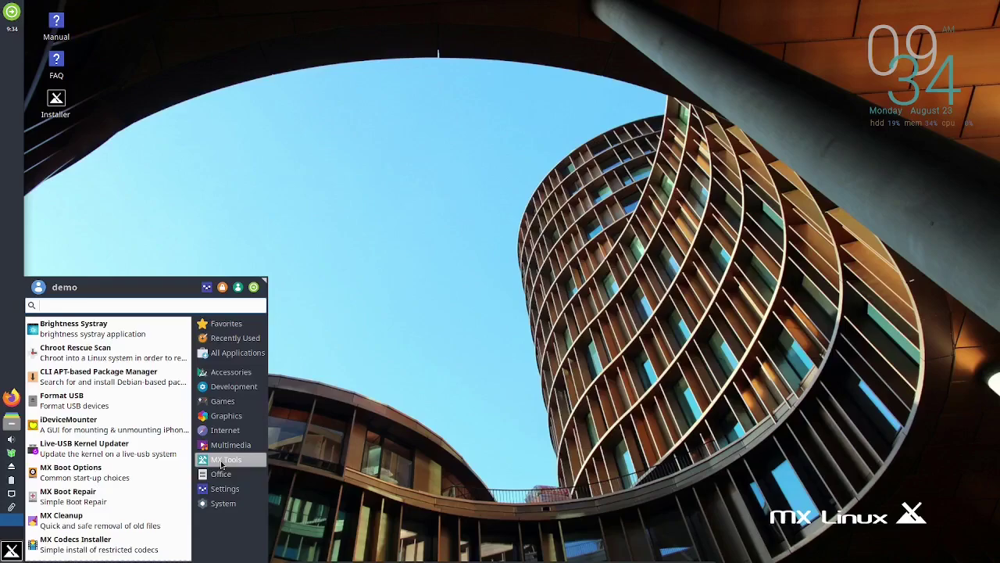
left_click(368, 192)
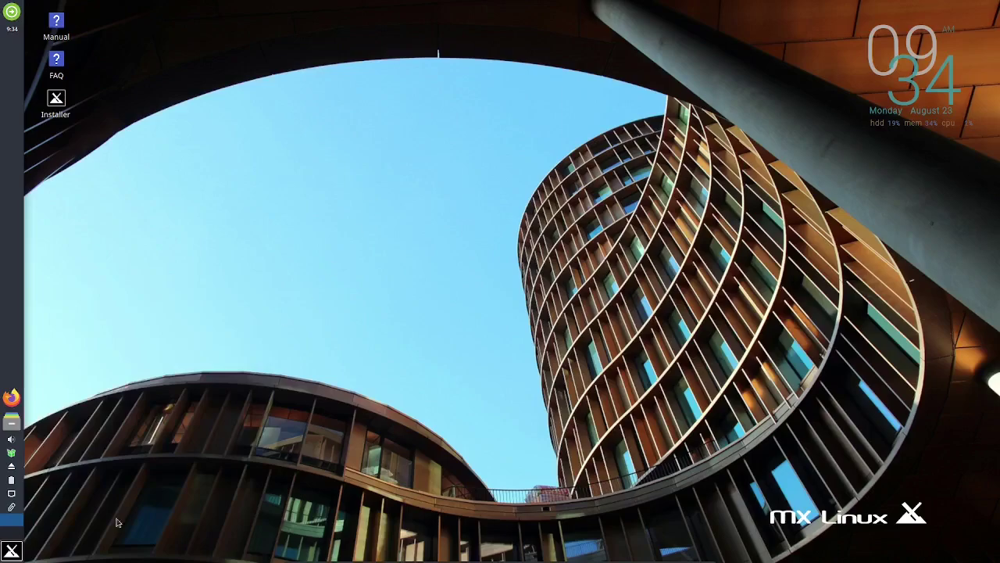
left_click(11, 551)
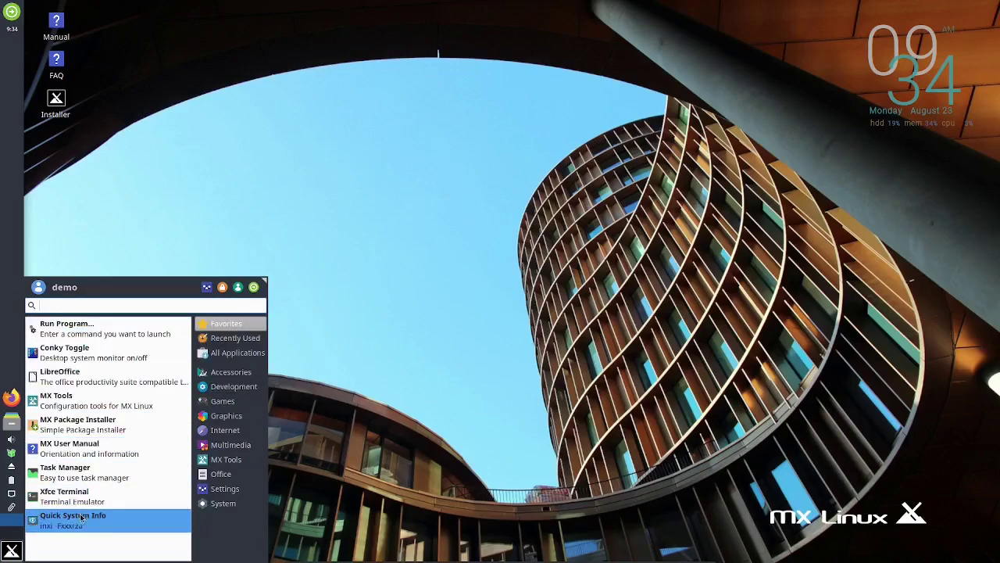
left_click(220, 353)
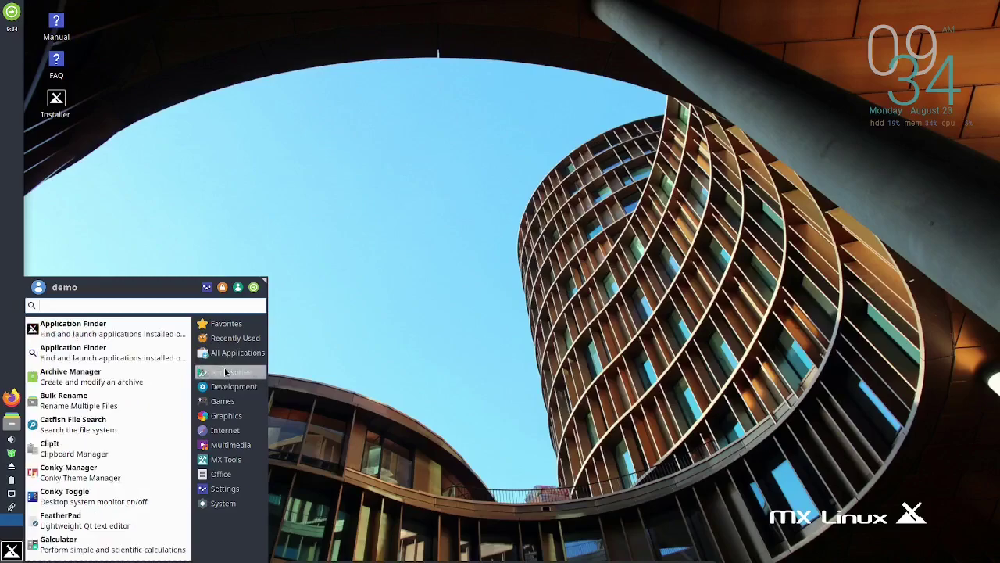
left_click(227, 372)
left_click(399, 300)
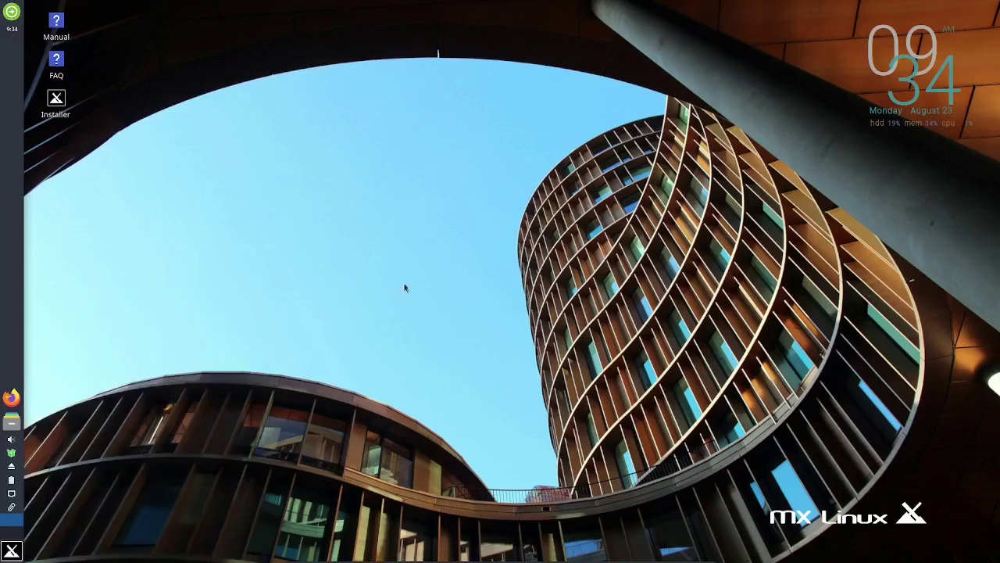
right_click(436, 218)
mouse_move(485, 450)
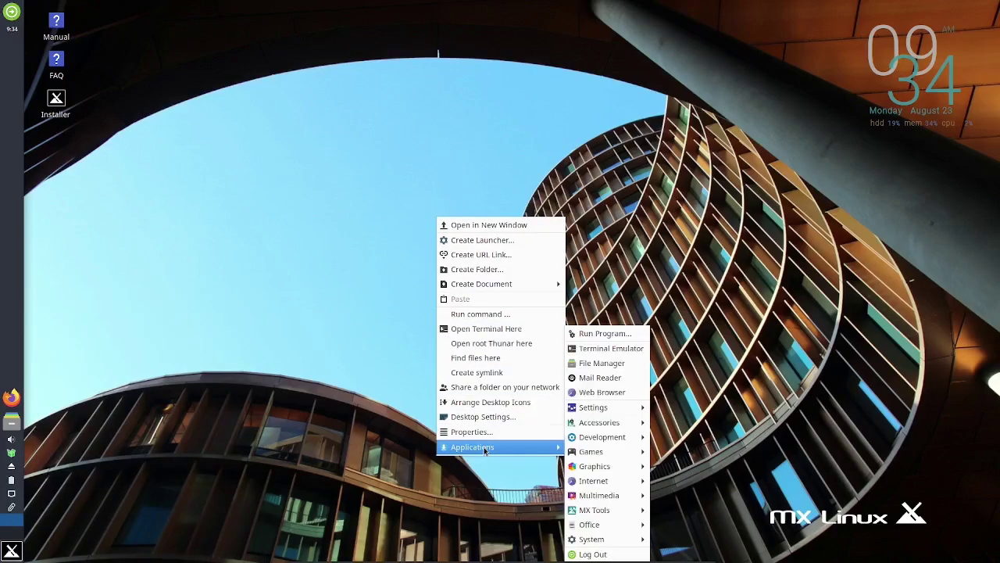
mouse_move(601, 426)
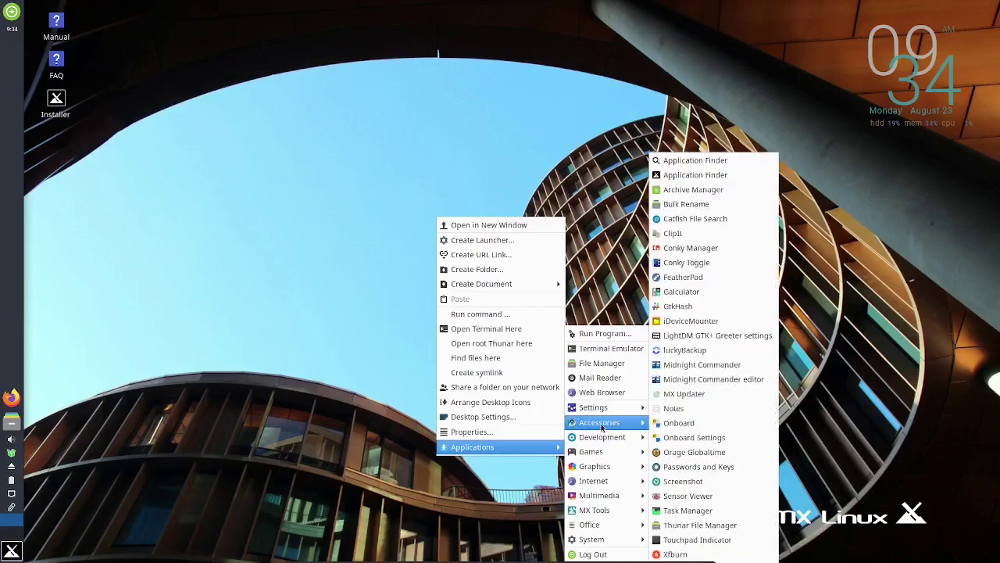
left_click(600, 349)
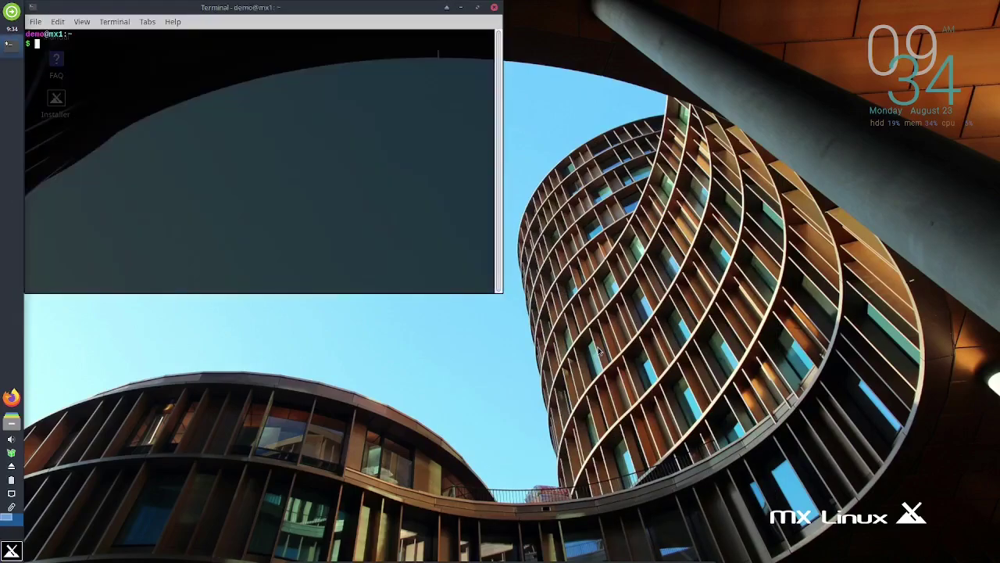
left_click_drag(364, 12, 578, 94)
type("htop")
key("Return")
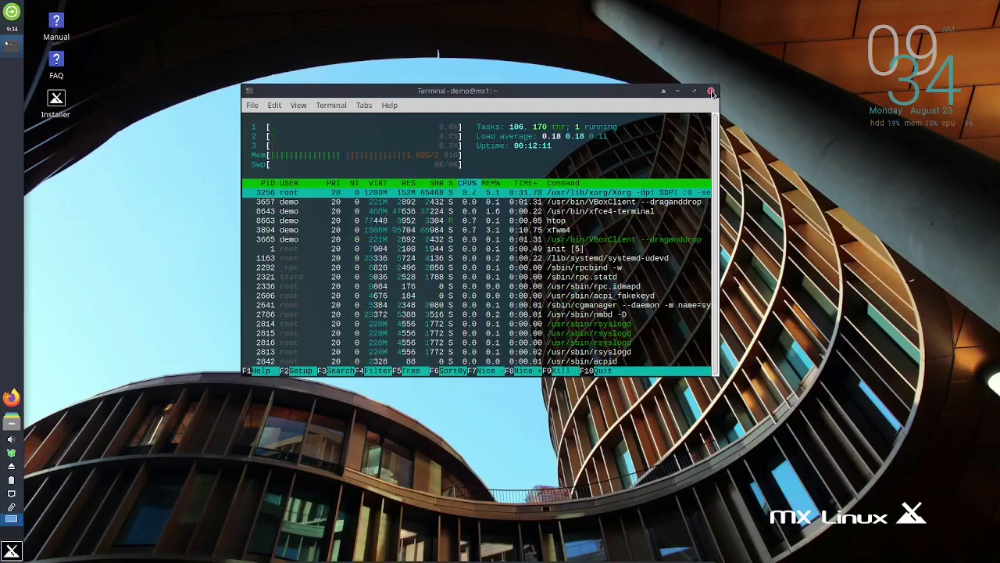
left_click(712, 91)
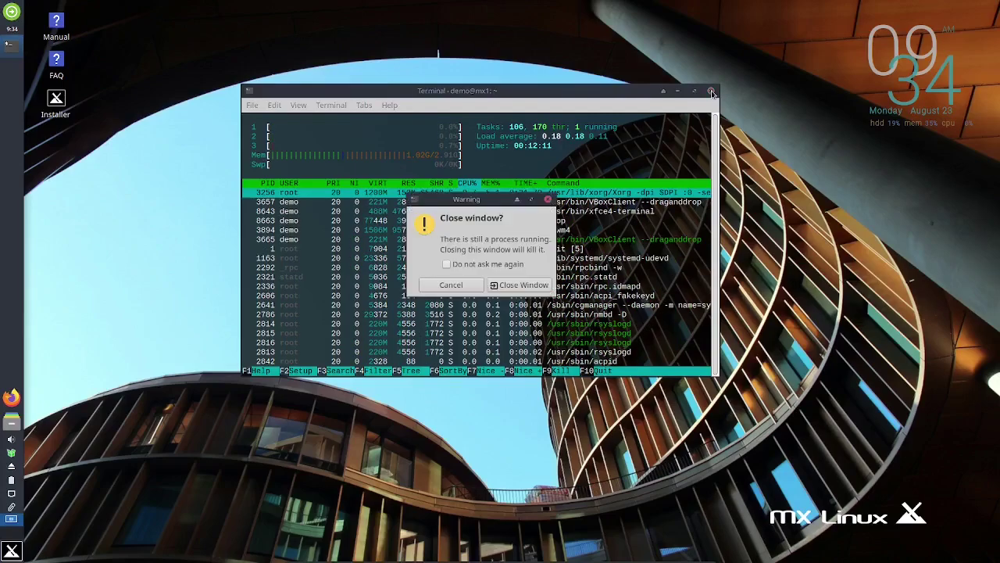
left_click(521, 285)
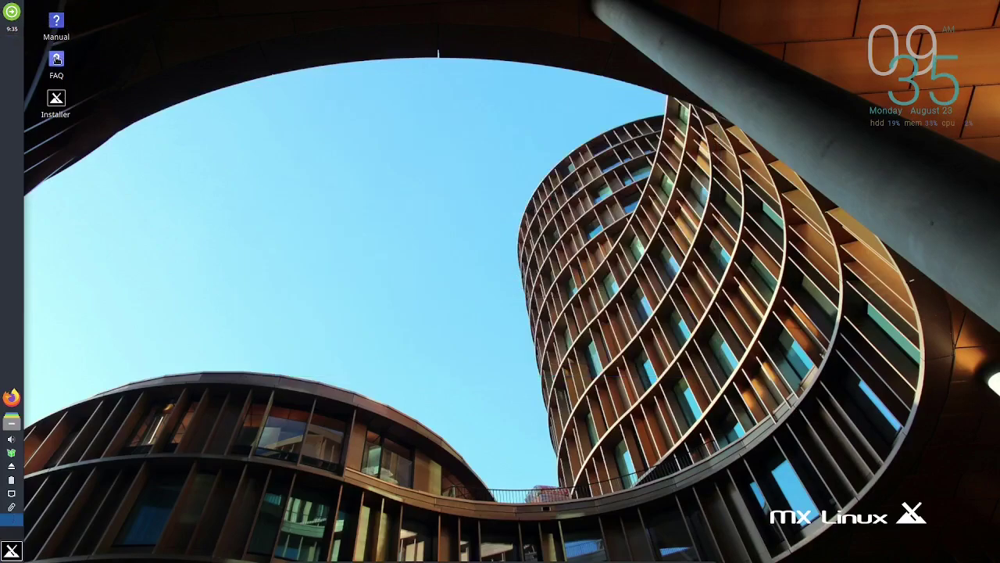
Step: Open the Whisker Menu on its Favorites list with Task Manager, Xfce Terminal and Quick System Info
mouse_move(57, 99)
left_click(12, 550)
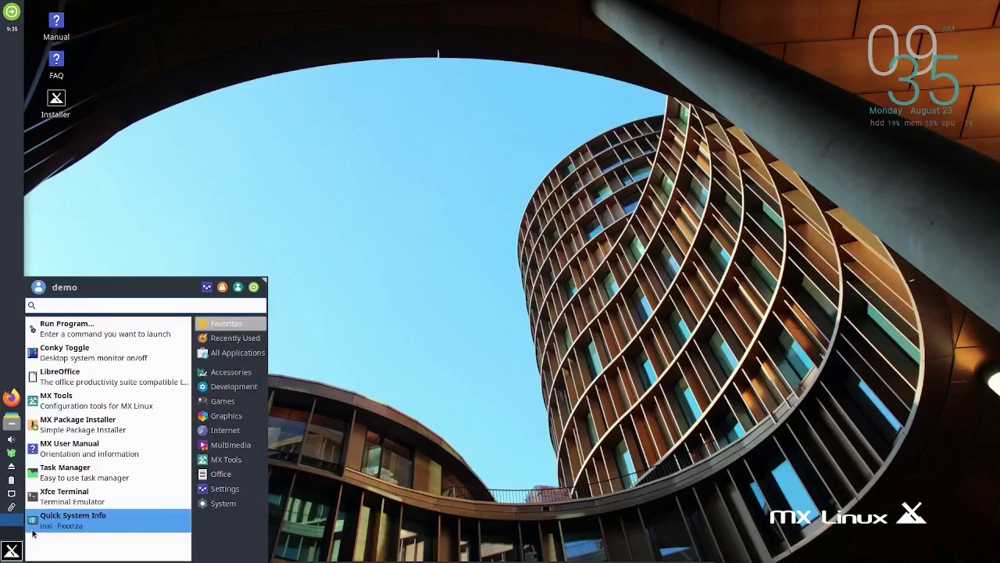